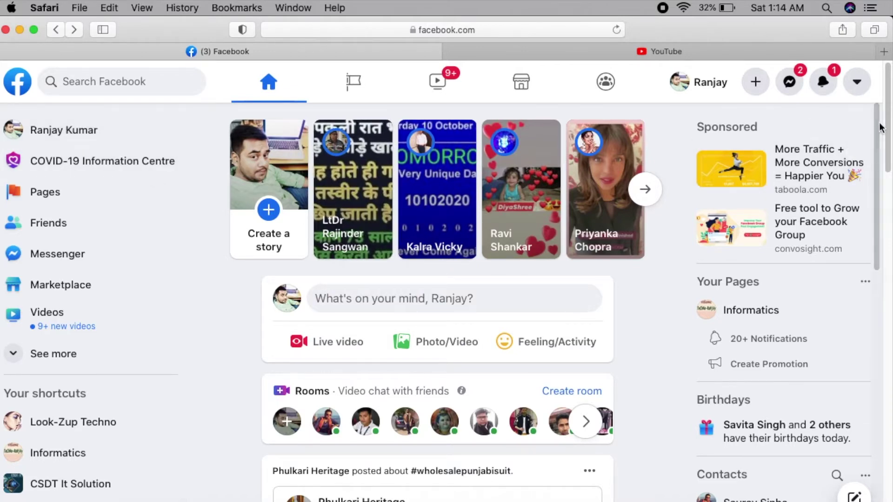
Start creating a new ad from the Facebook home page.
drag(887, 111, 884, 56)
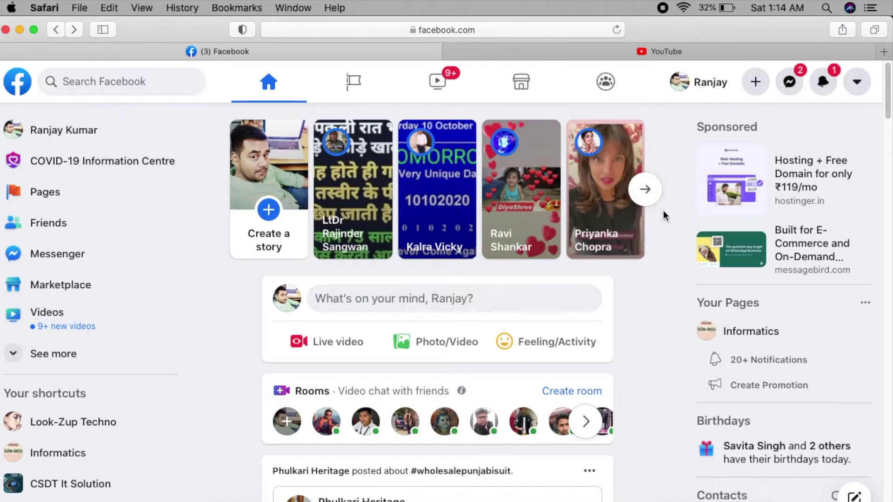
click(757, 85)
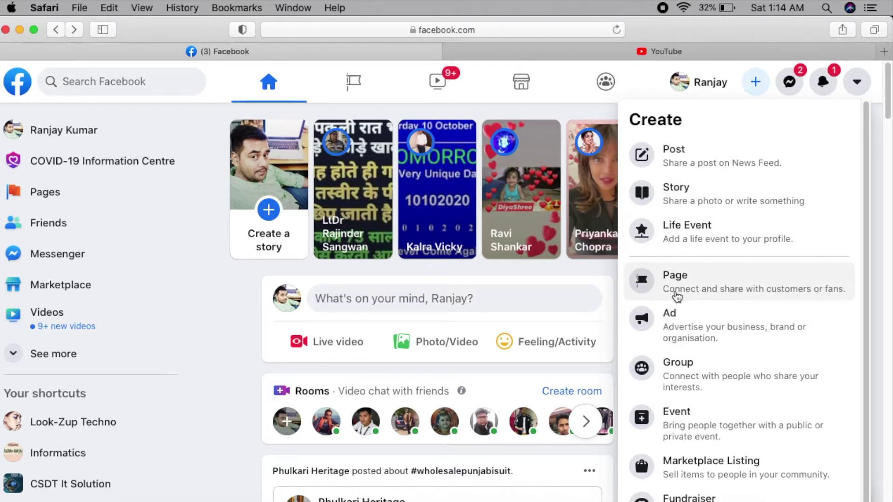
click(675, 322)
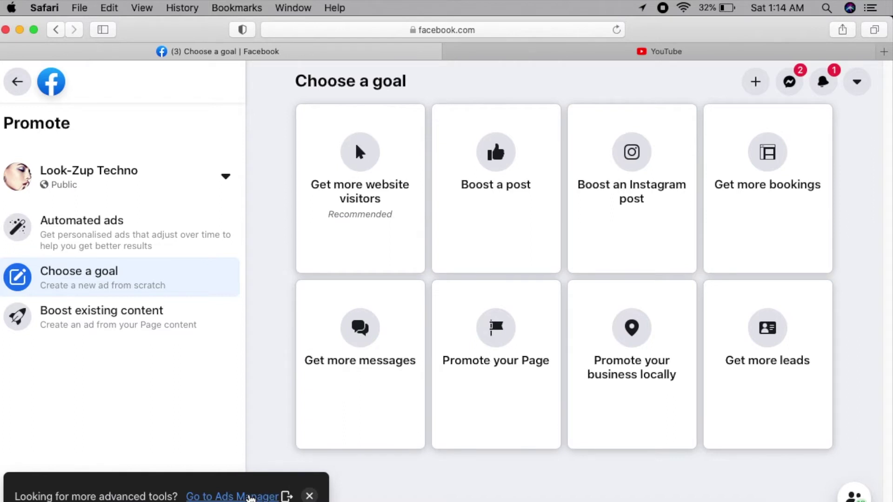
Open Ads Manager in a separate tab to view the campaigns list, and return to the goal choices.
right_click(250, 497)
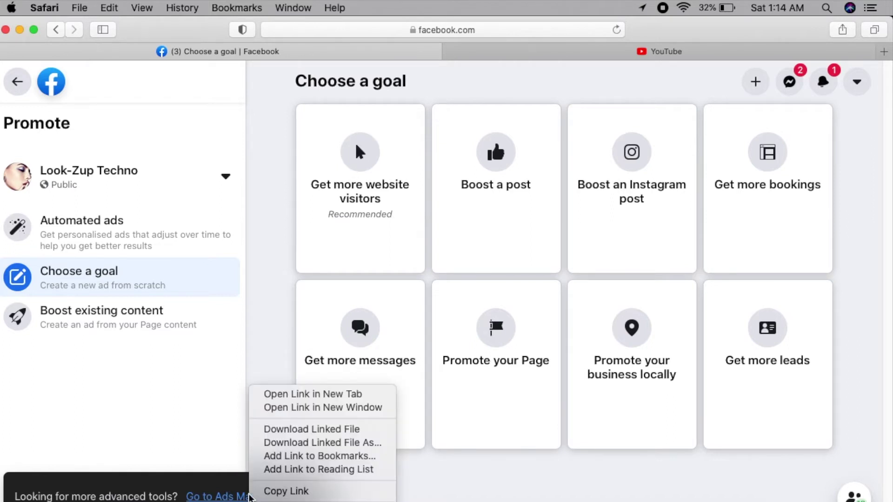
click(314, 394)
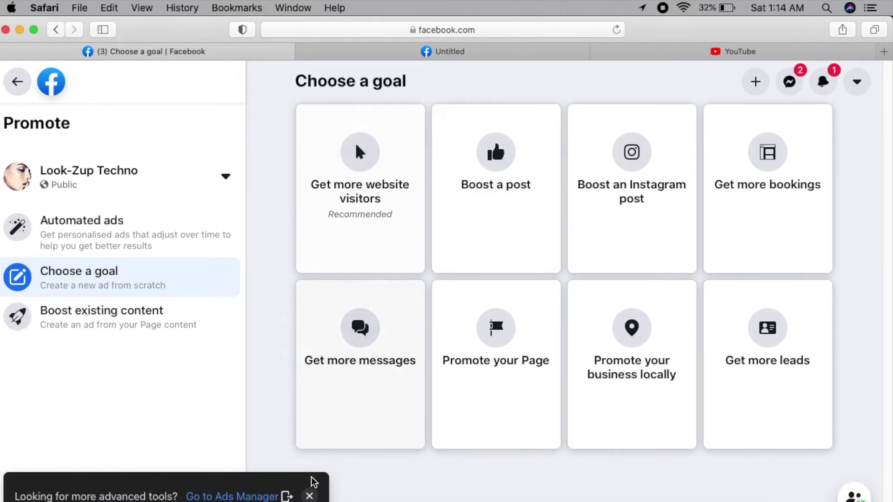
click(309, 497)
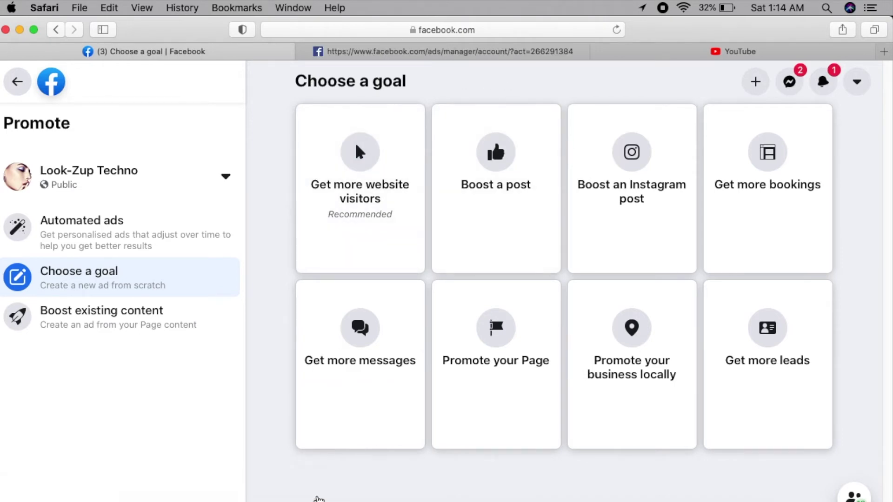
click(423, 50)
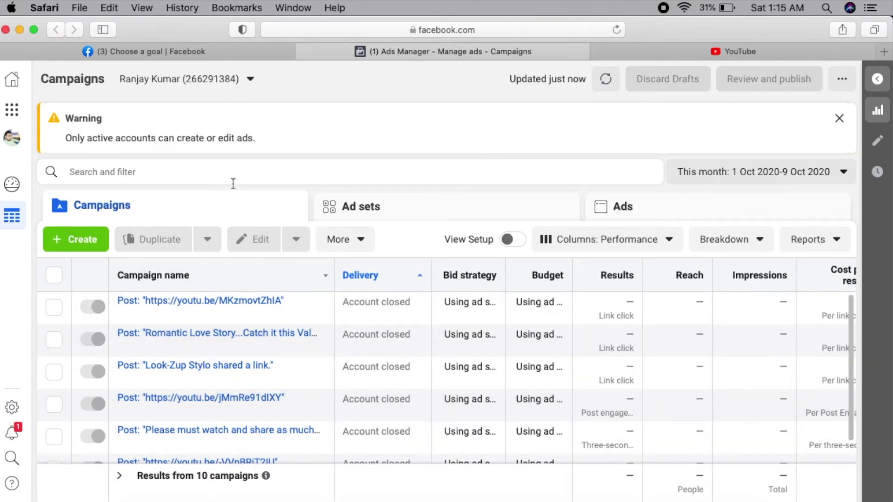
click(212, 51)
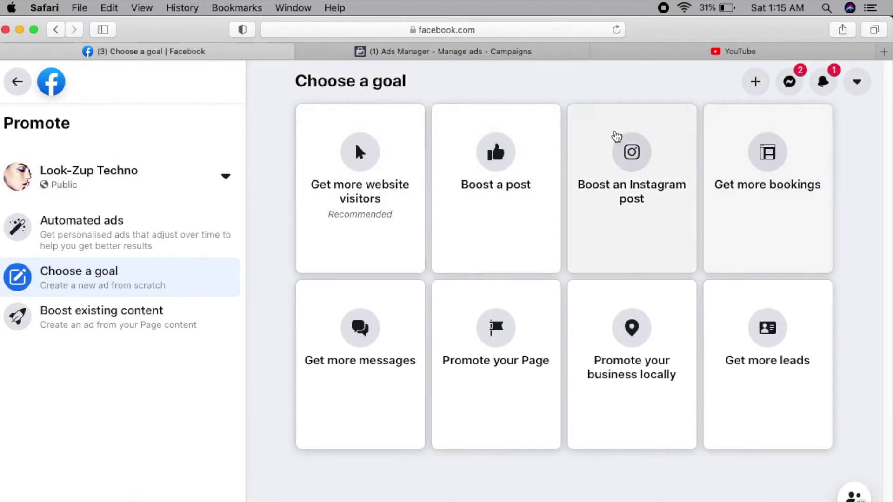
Switch the page being promoted to Informatics and dismiss the advanced tools notice.
click(225, 186)
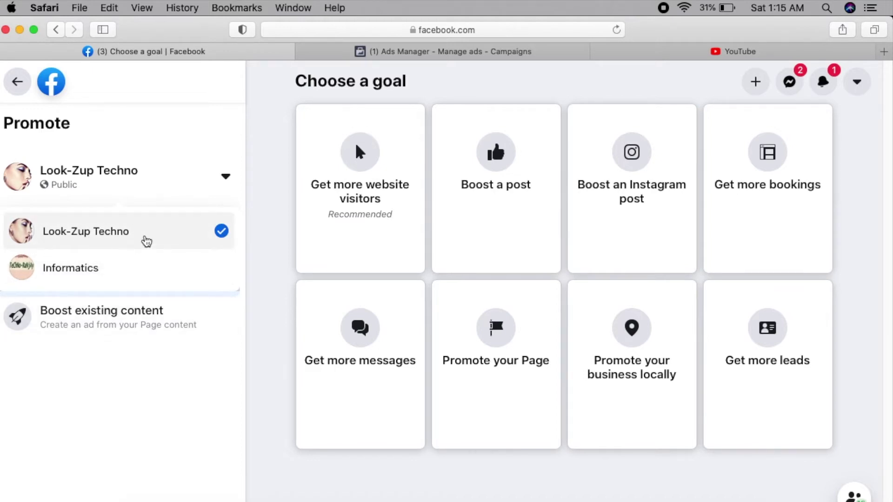
click(77, 281)
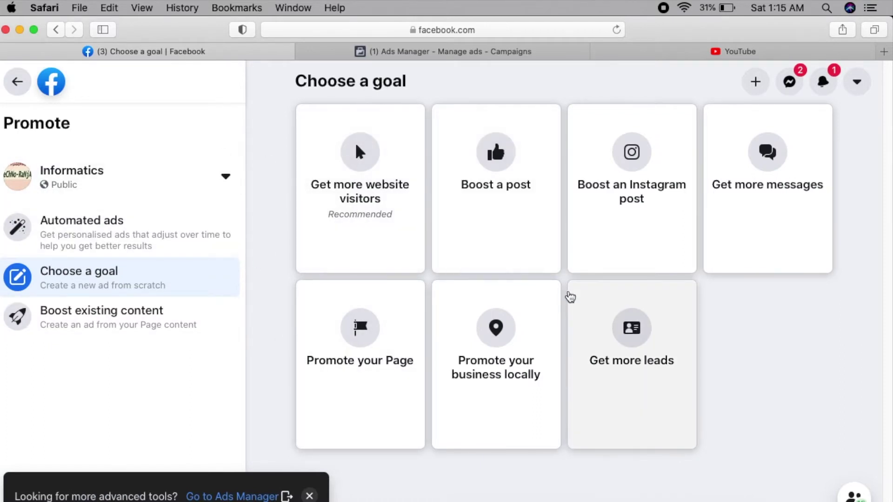
click(309, 496)
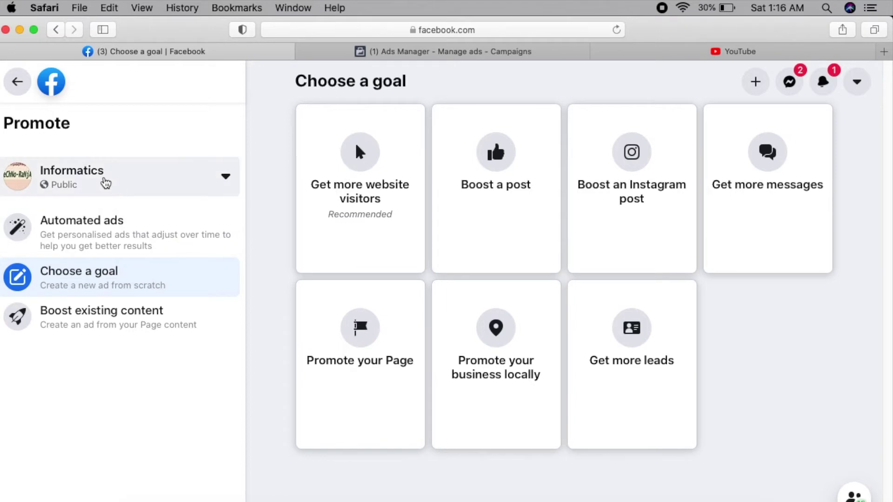
click(220, 180)
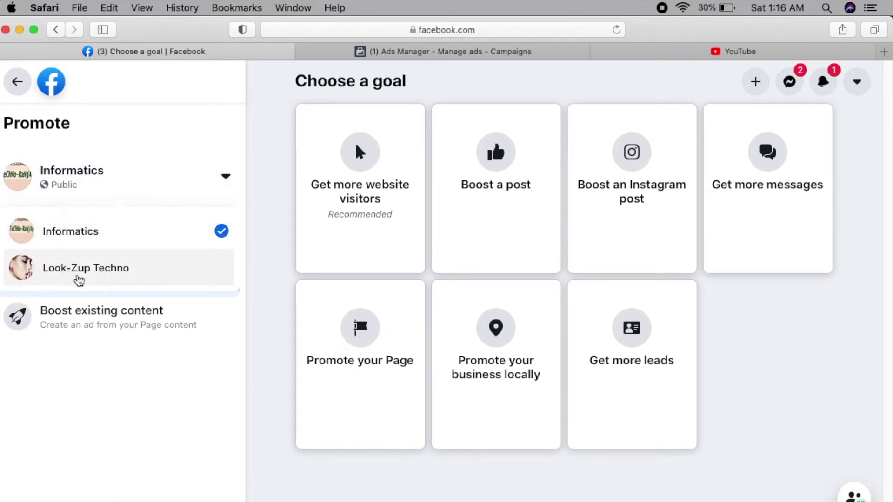
click(202, 398)
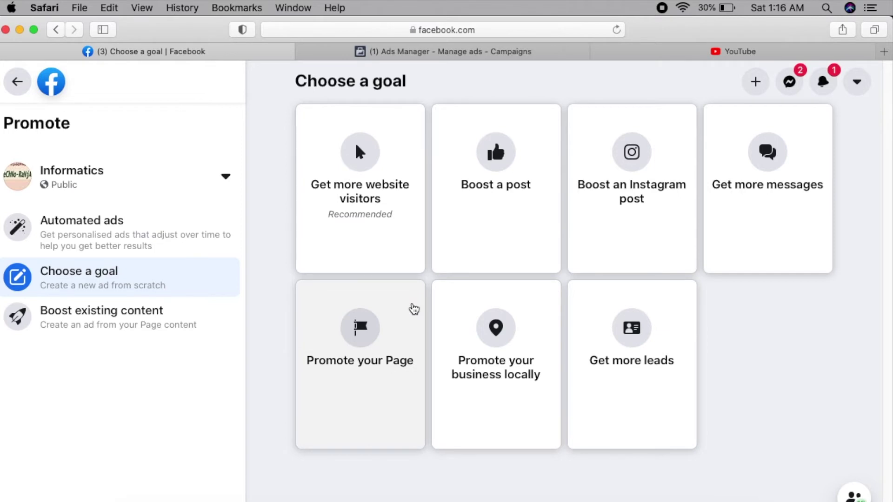
Choose the goal of boosting a post and select the hosting discount post published on 12 Sep.
click(505, 191)
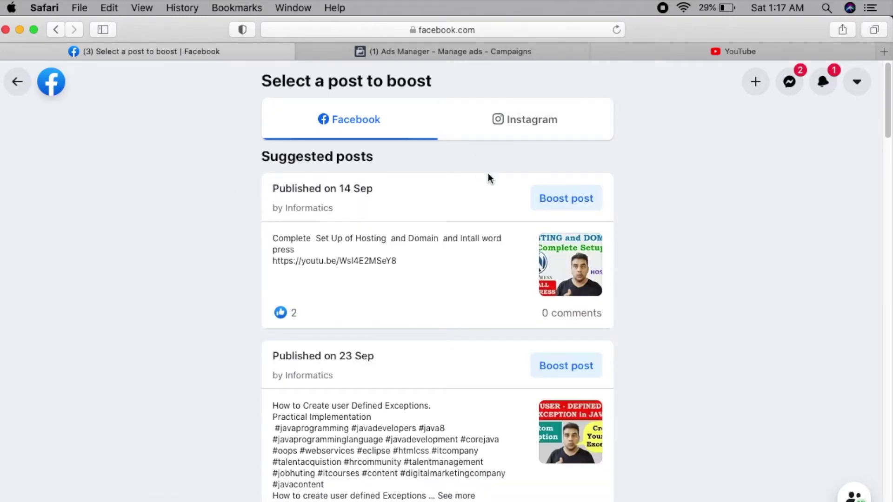
click(17, 82)
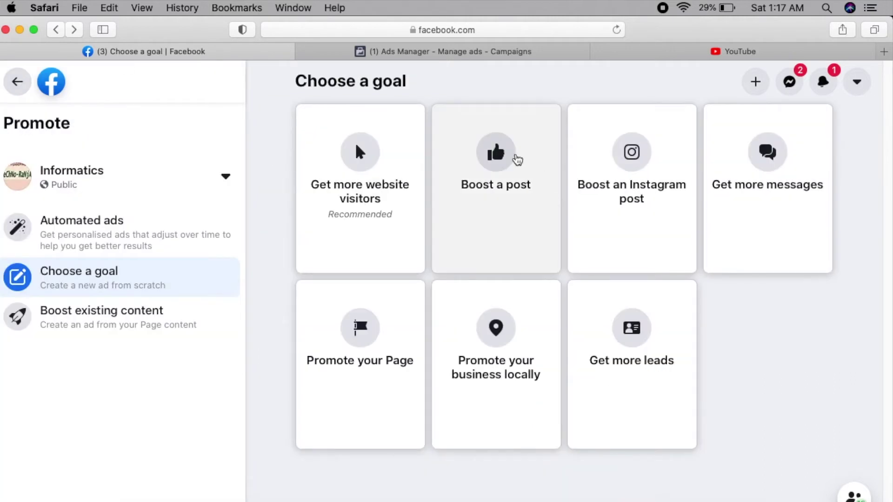
click(513, 168)
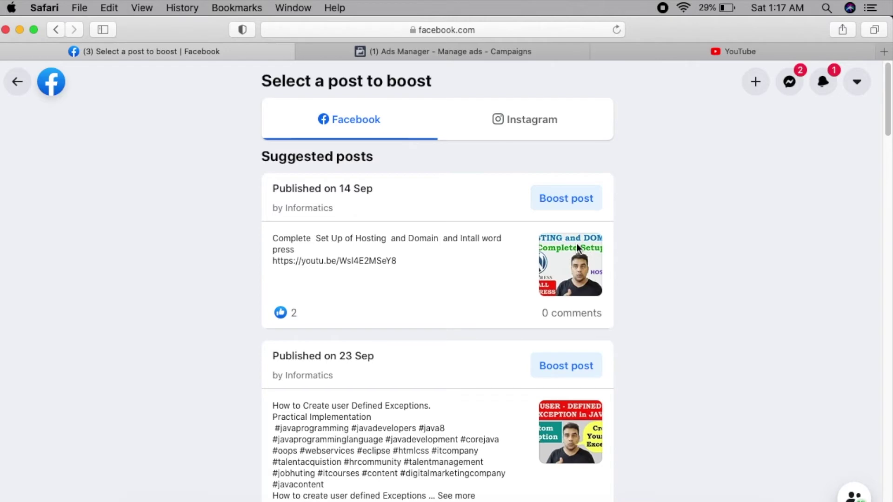
drag(886, 112, 886, 332)
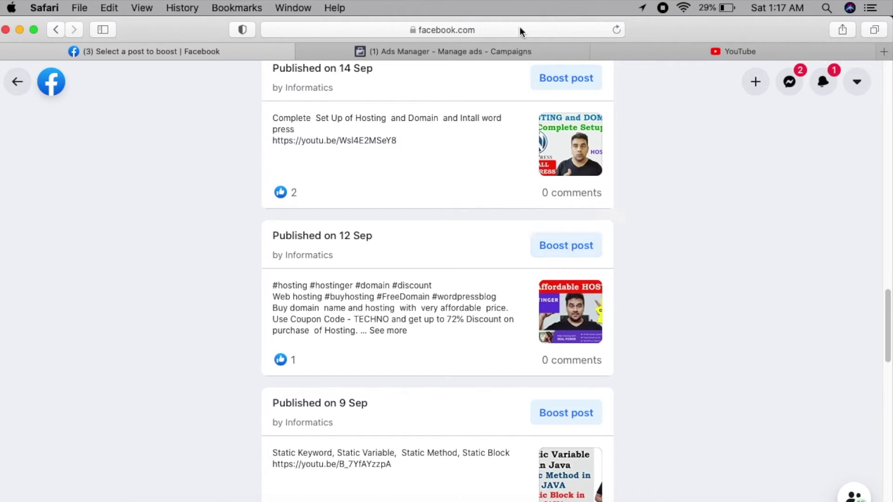
click(587, 250)
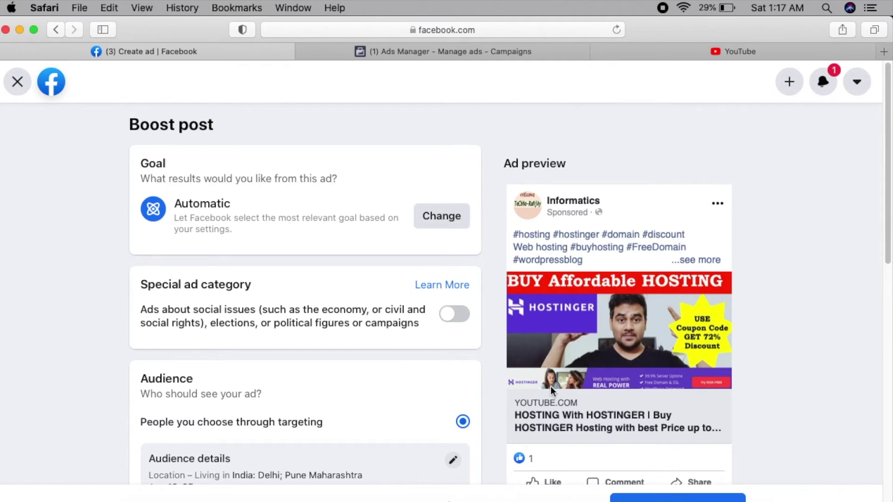
Expand the full post text in the ad preview and examine how the ad looks.
click(707, 260)
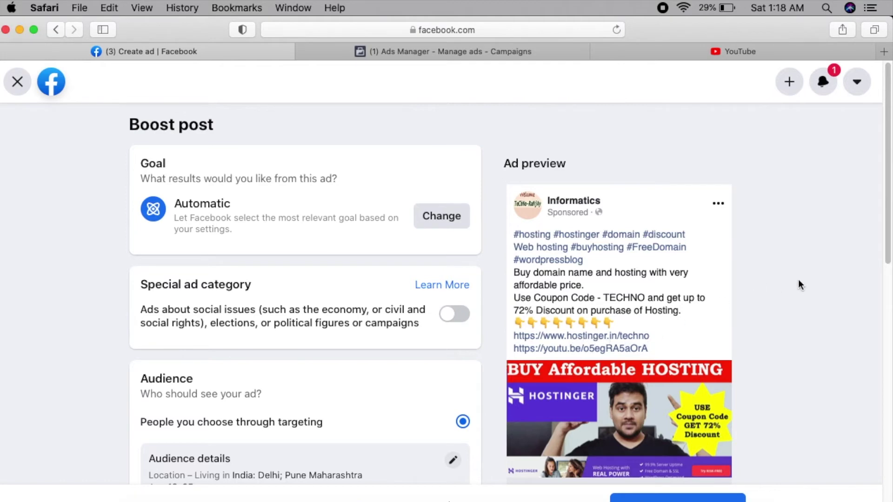
drag(888, 199, 886, 172)
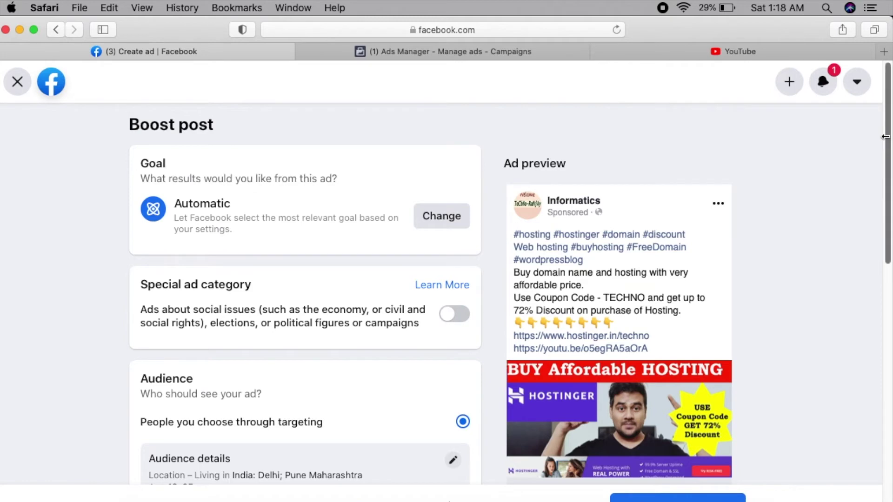
scroll(886, 88, down, 2)
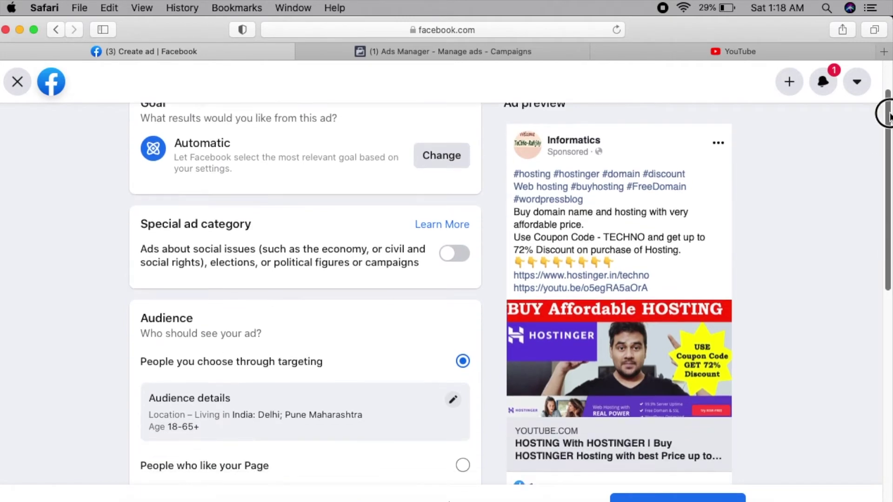
drag(494, 121, 630, 335)
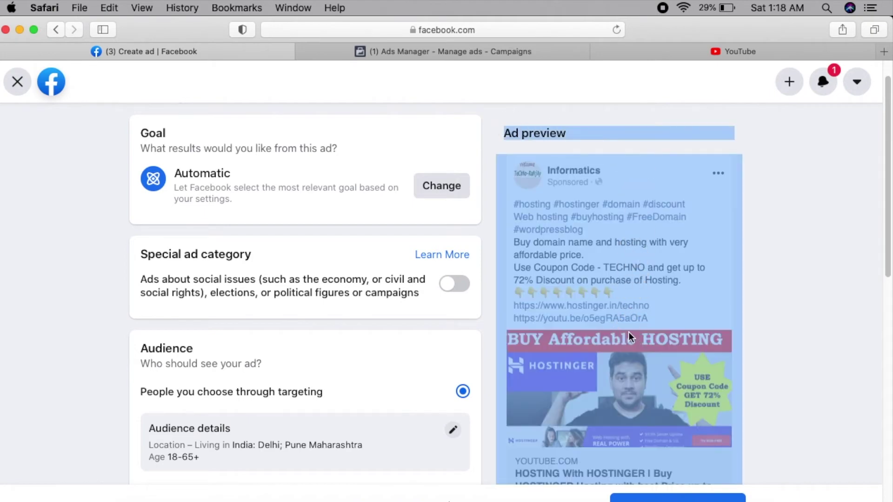
click(775, 270)
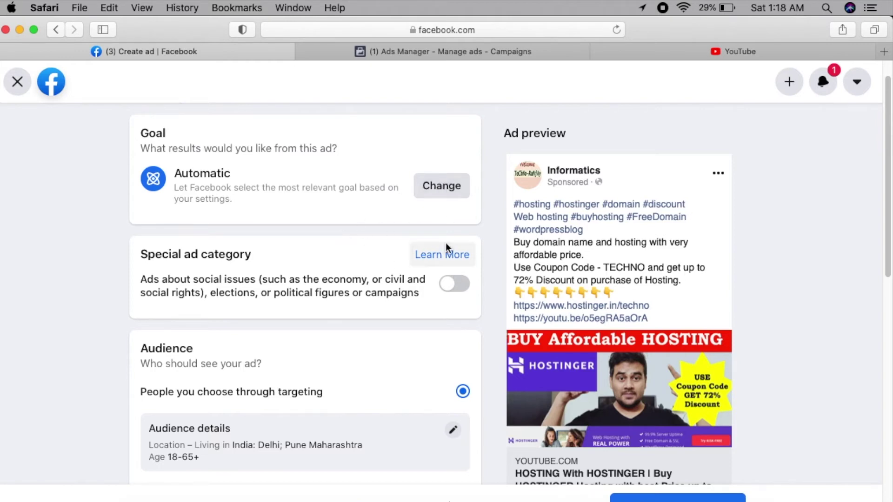
Review the ad goal options and save the goal as Automatic.
click(450, 185)
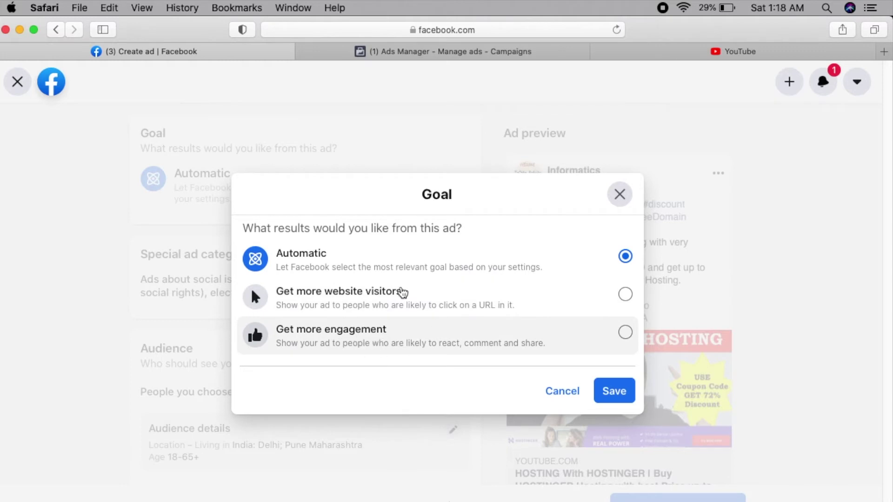
click(621, 395)
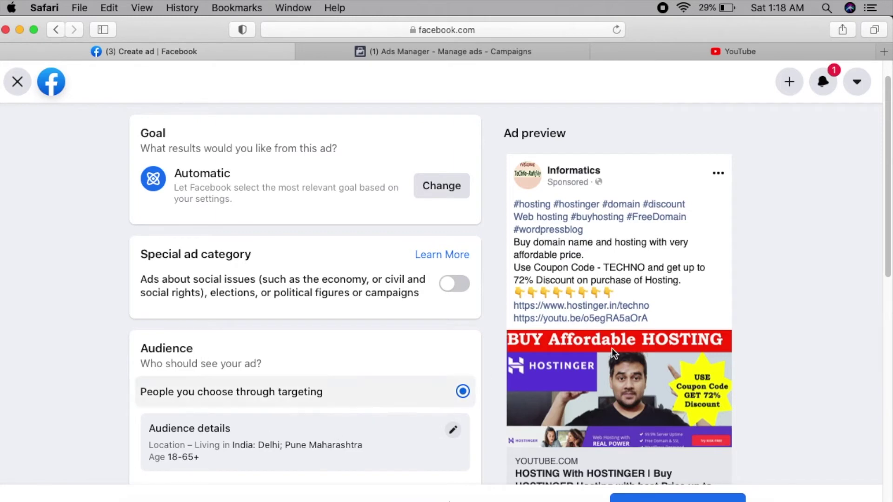
Open the help article on choosing a special ad category and return to the ad setup.
click(887, 186)
drag(887, 186, 889, 231)
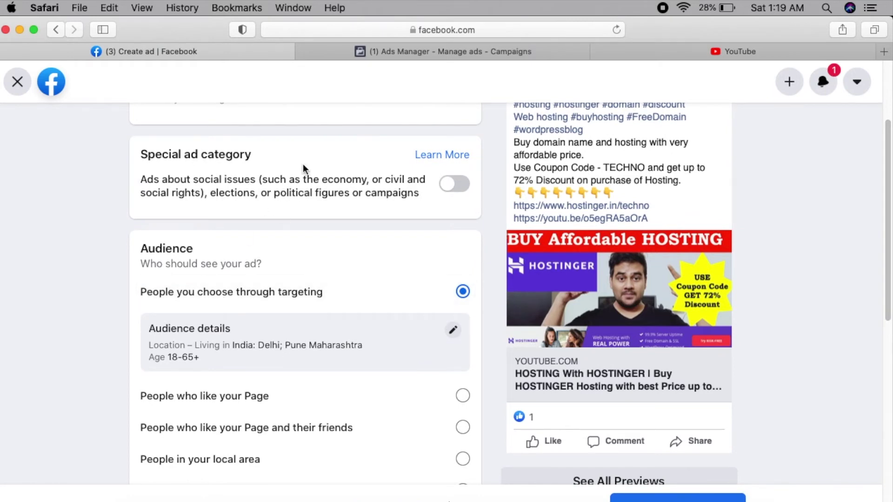
click(431, 158)
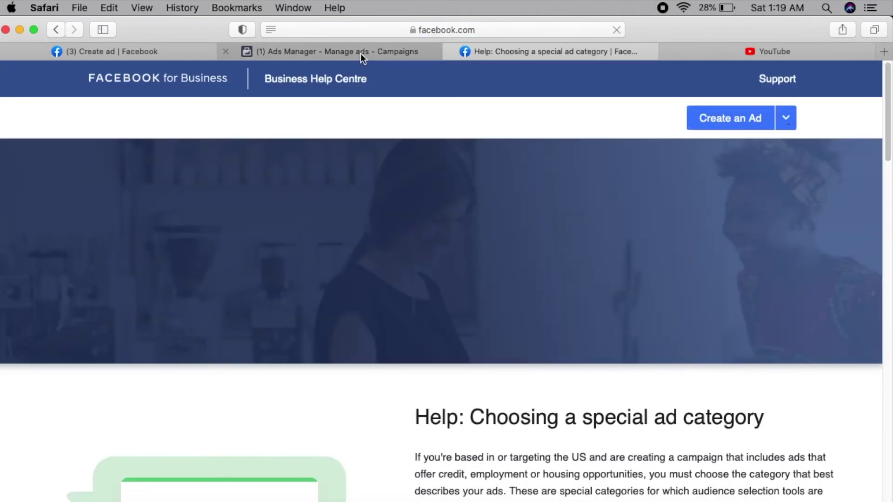
click(360, 53)
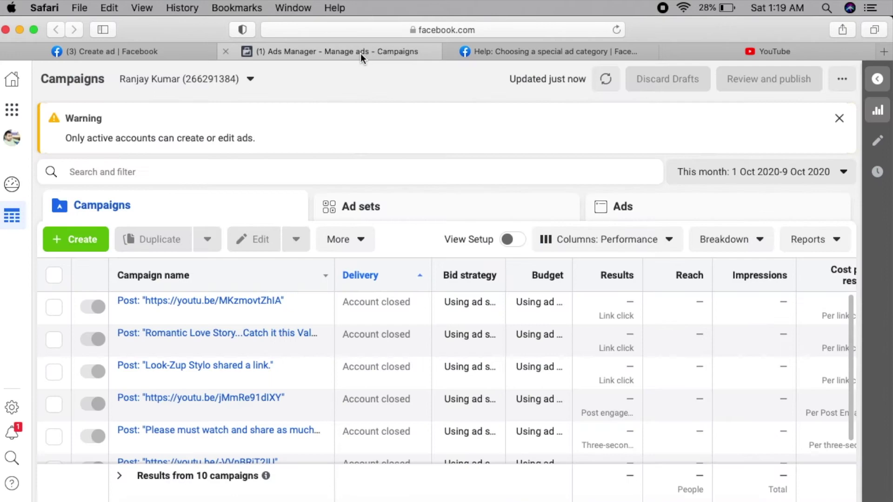
click(164, 53)
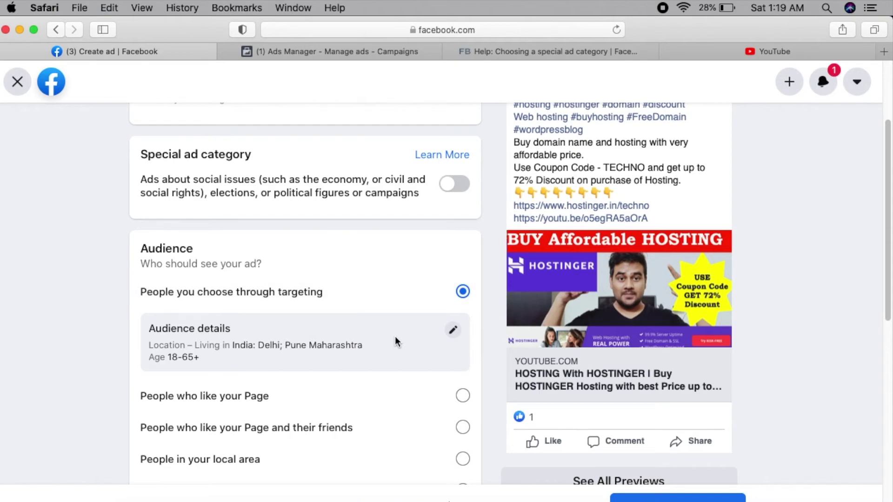
Edit the audience details and remove the Delhi and Pune locations.
click(454, 331)
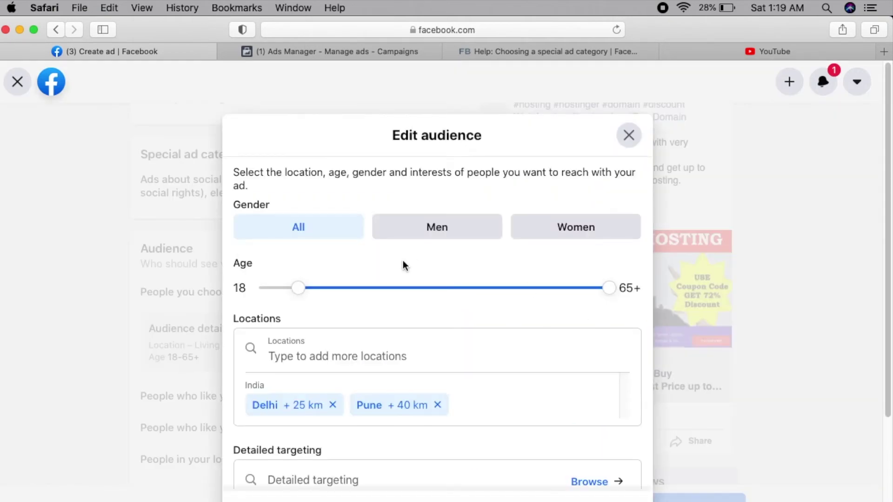
click(332, 405)
click(333, 406)
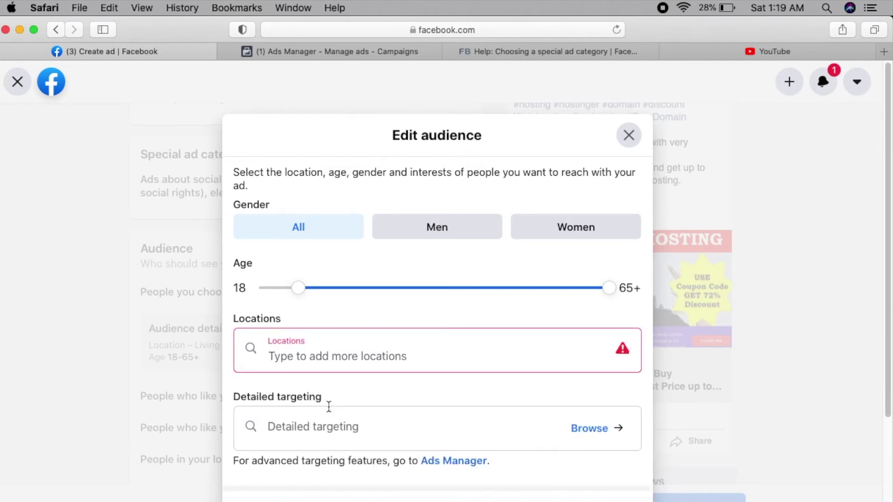
Search for India in the audience locations and select it as the target country.
scroll(333, 344, down, 5)
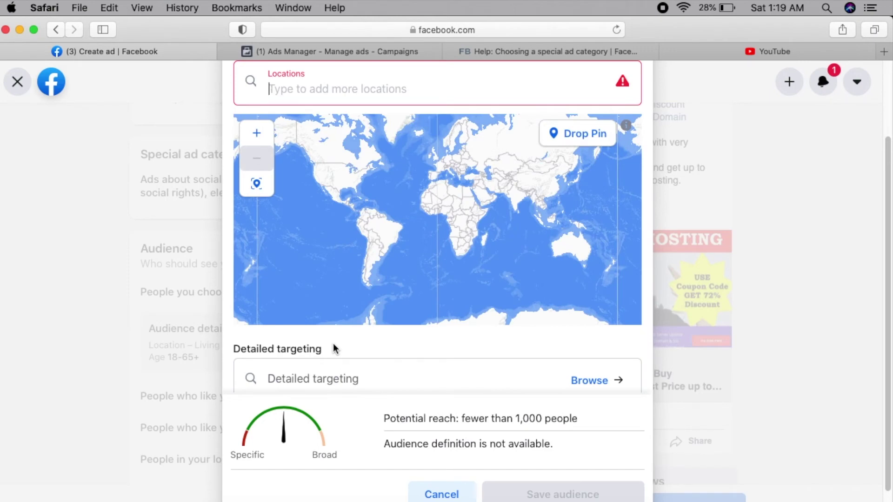
click(335, 89)
text(in)
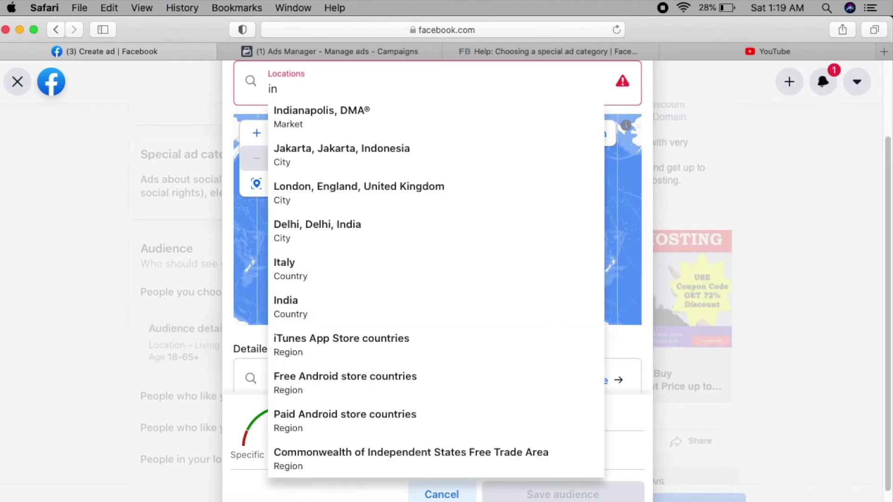
text(di)
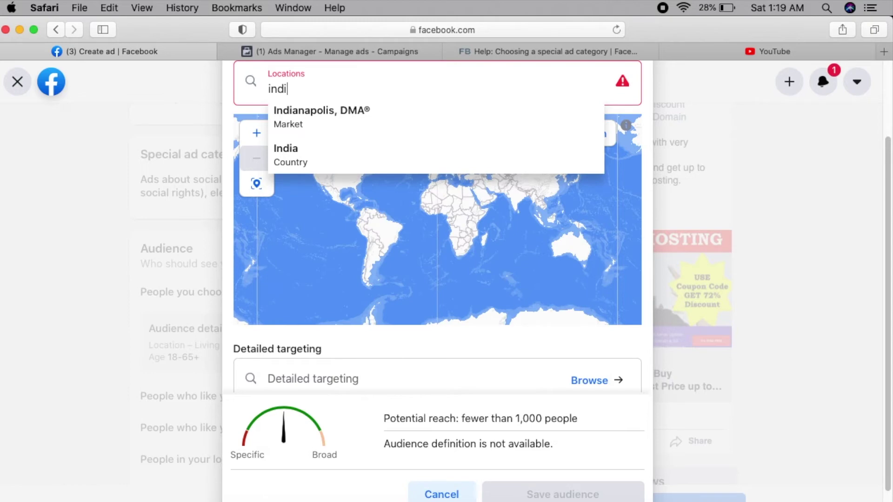
click(288, 161)
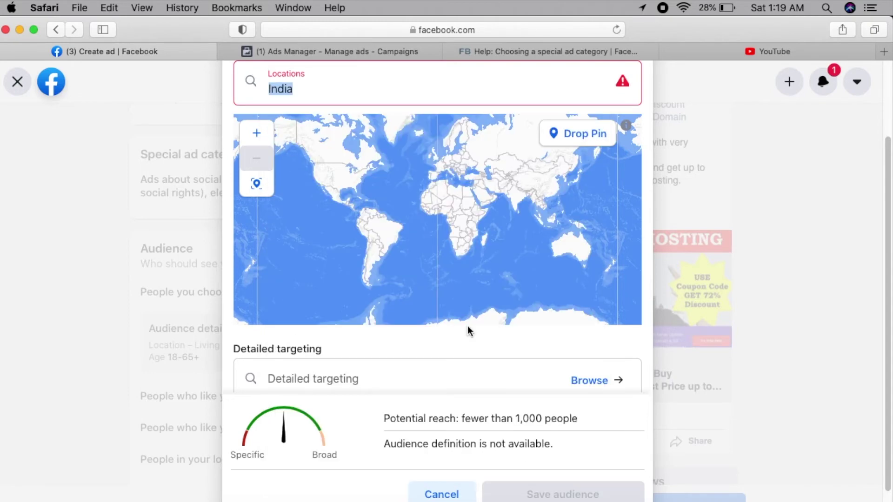
Search the audience locations for "india" and target the city Bangalore, Karnataka in place of the whole country.
click(380, 87)
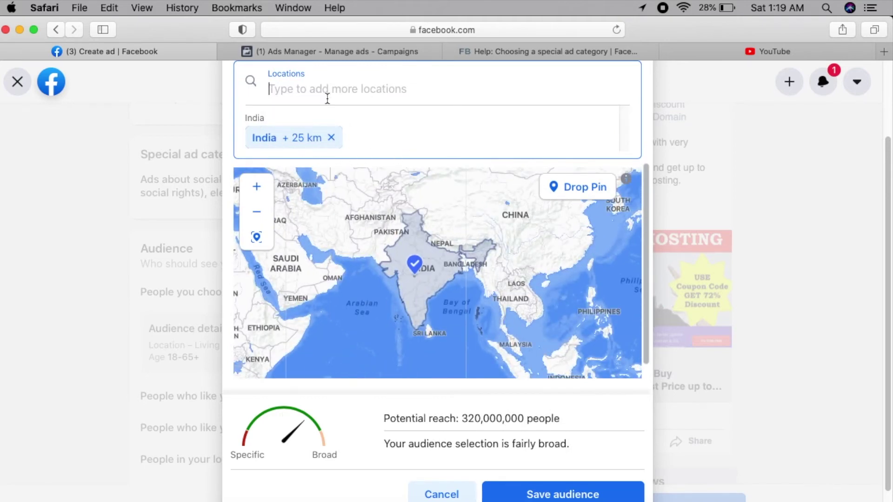
text(indi)
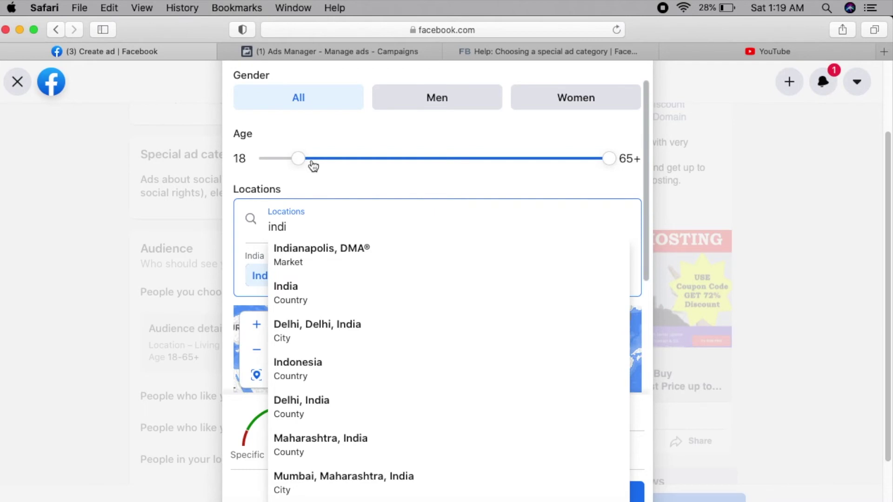
text(a)
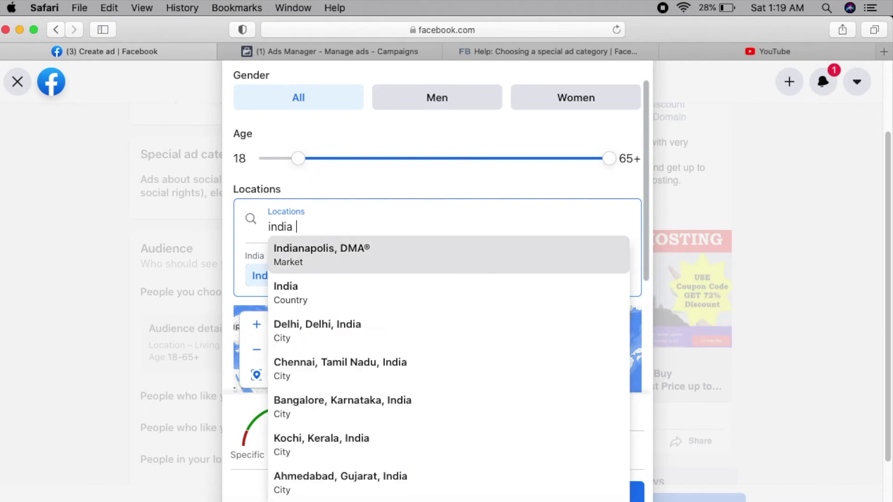
click(333, 405)
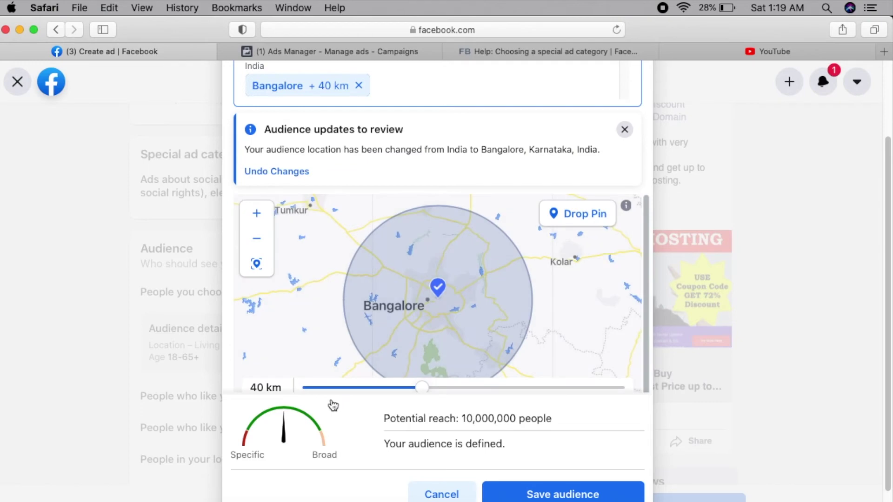
Search the audience locations for "delhi" and add the city Delhi, Delhi, India.
click(646, 203)
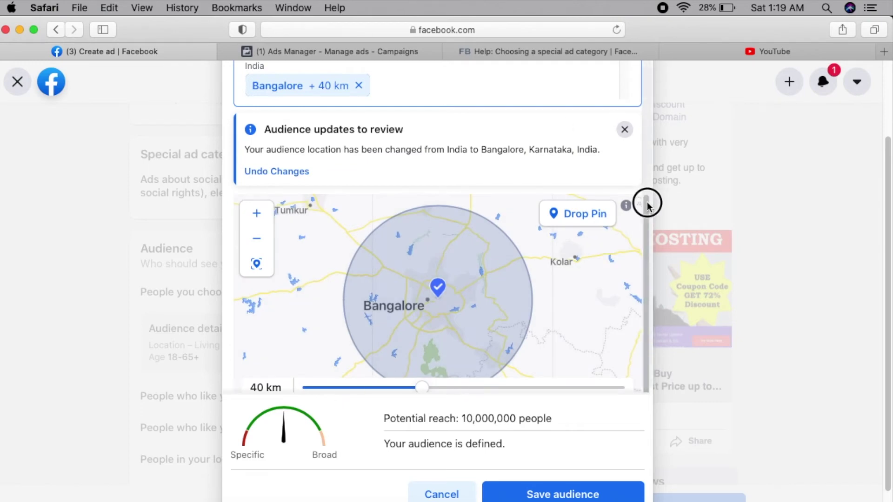
drag(647, 203, 644, 84)
click(320, 219)
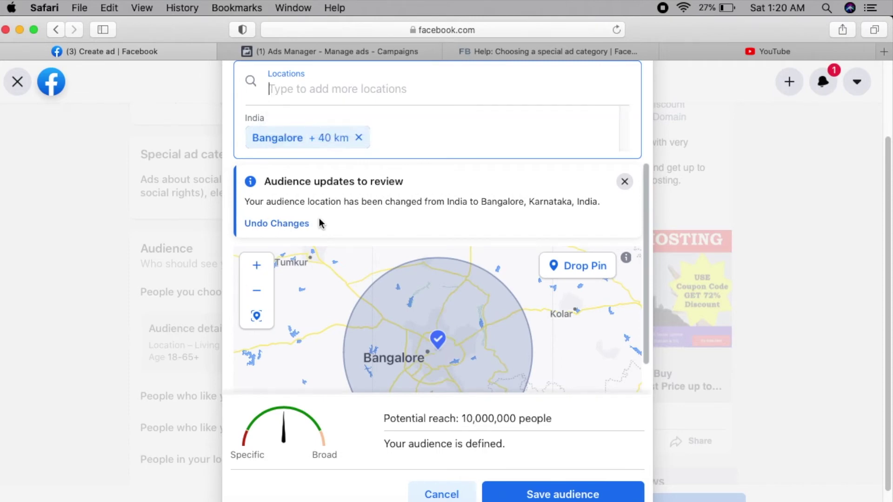
text(de)
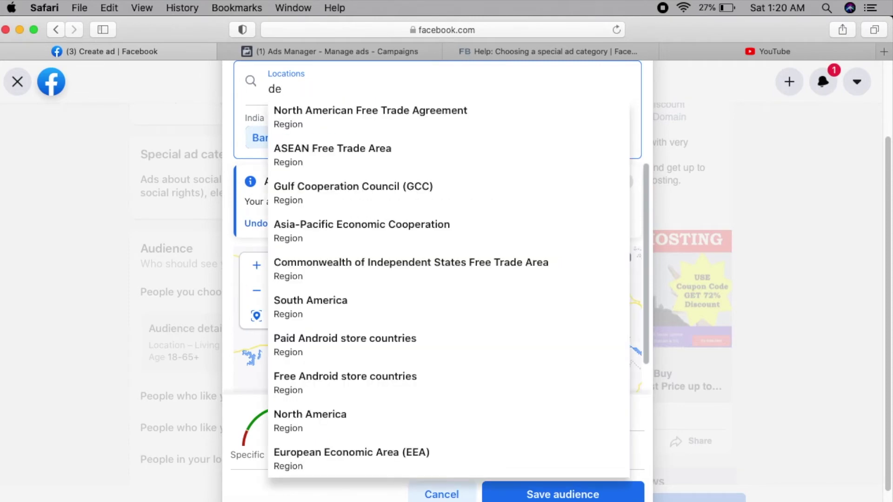
text(lhi)
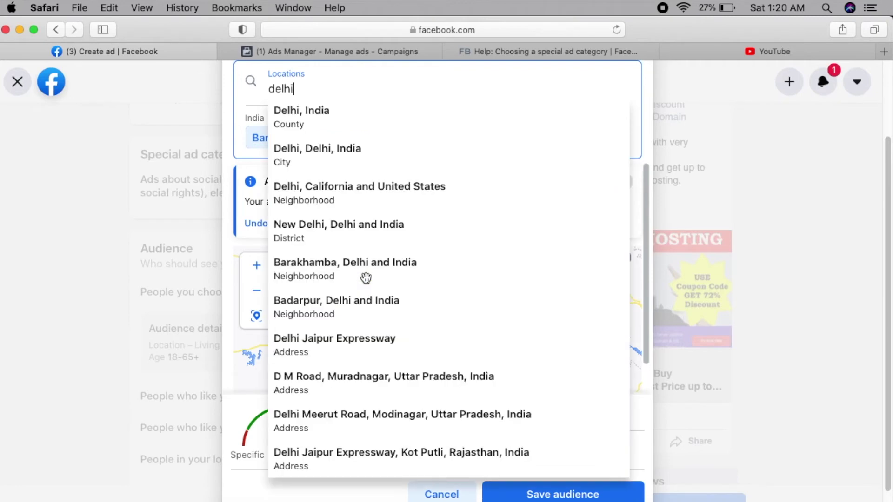
click(338, 158)
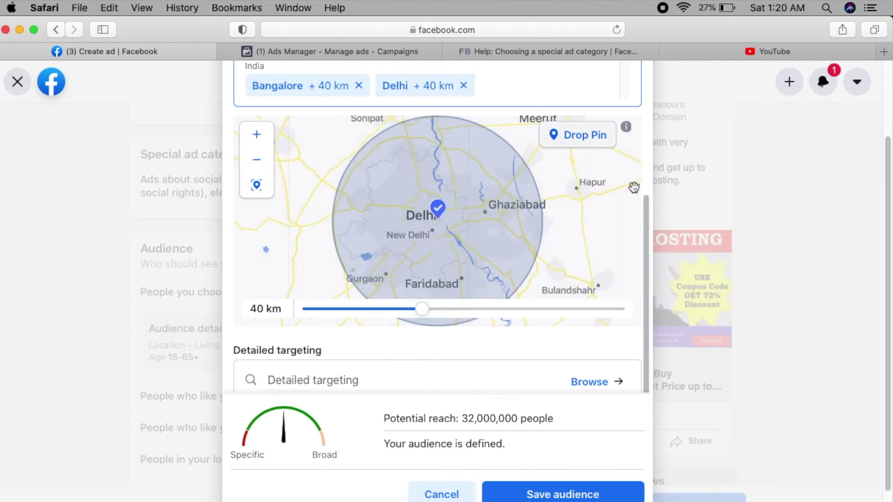
Search the audience locations for "noida" and add the city Noida, Uttar Pradesh, India.
drag(647, 214, 645, 140)
click(428, 167)
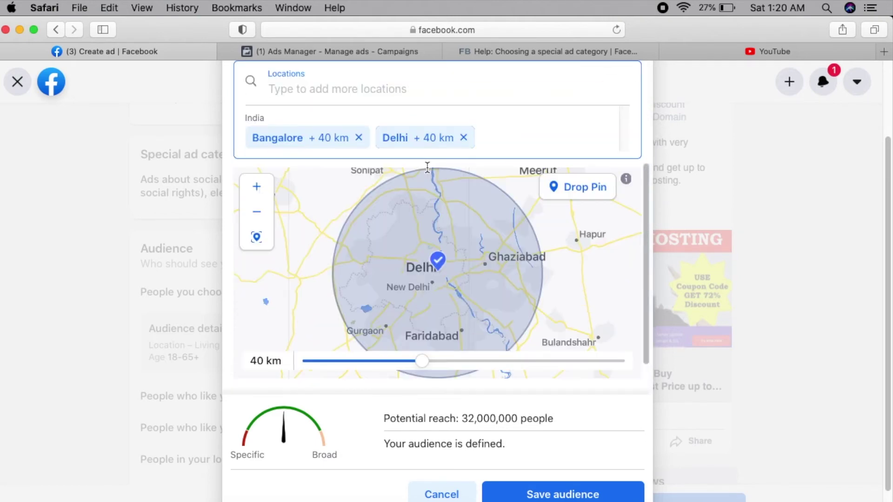
text(noi)
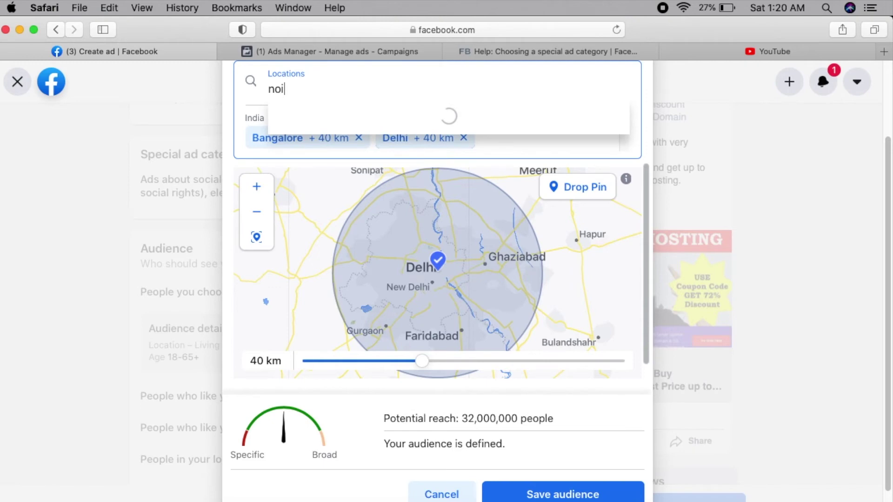
text(da)
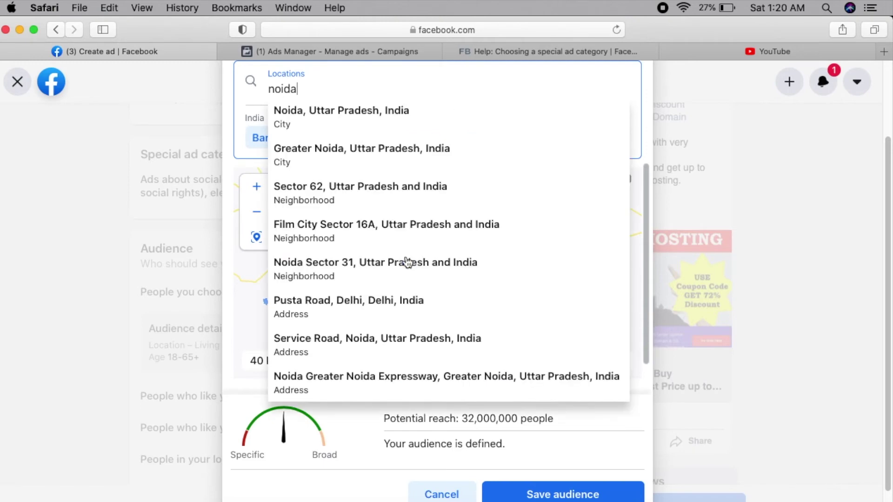
click(349, 122)
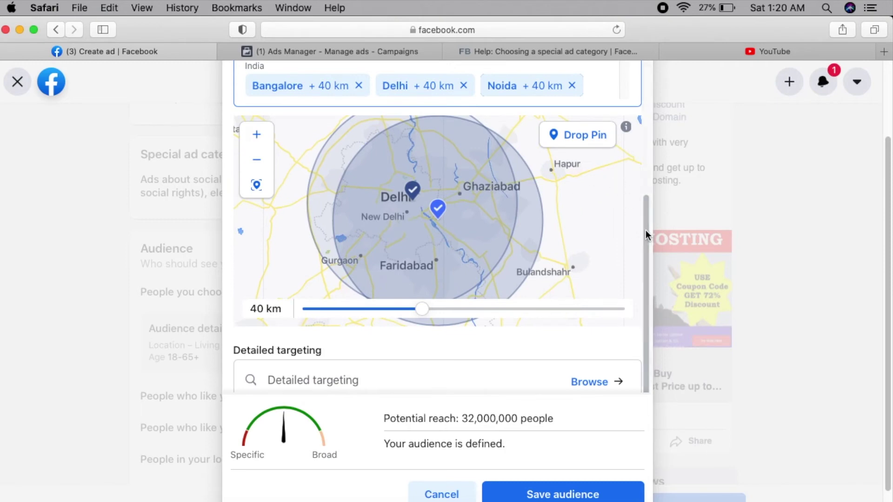
Search the audience locations for Gurugram and add the city Gurugram, Haryana, India.
drag(646, 230, 649, 125)
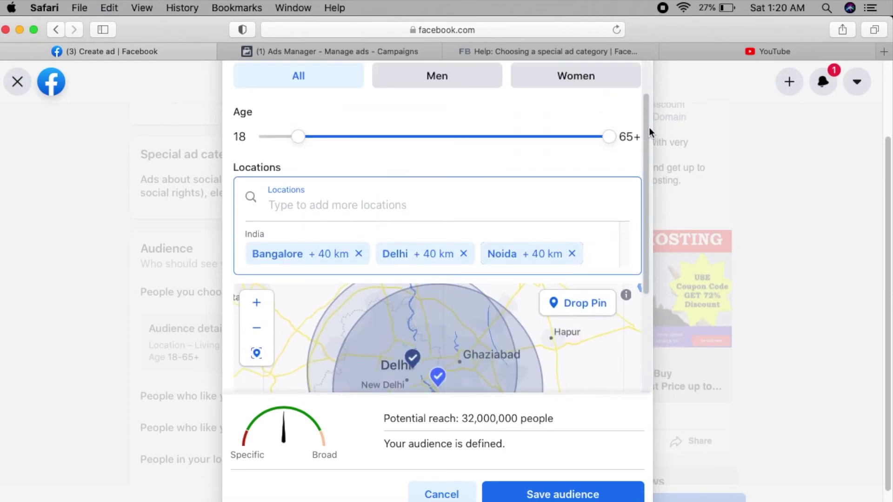
click(364, 206)
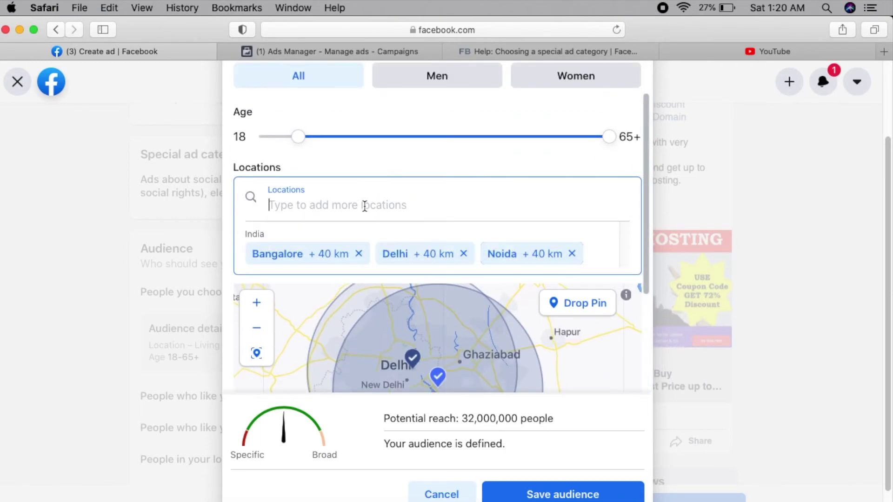
text(gurug)
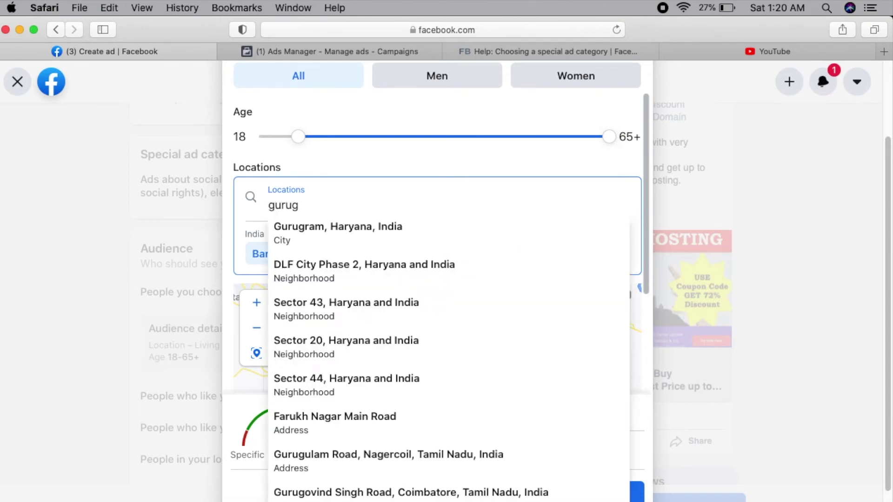
text(ra)
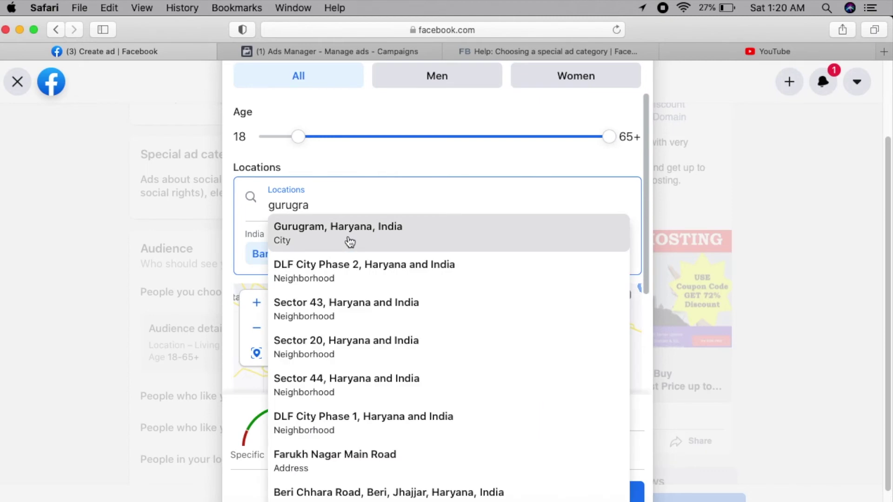
click(348, 238)
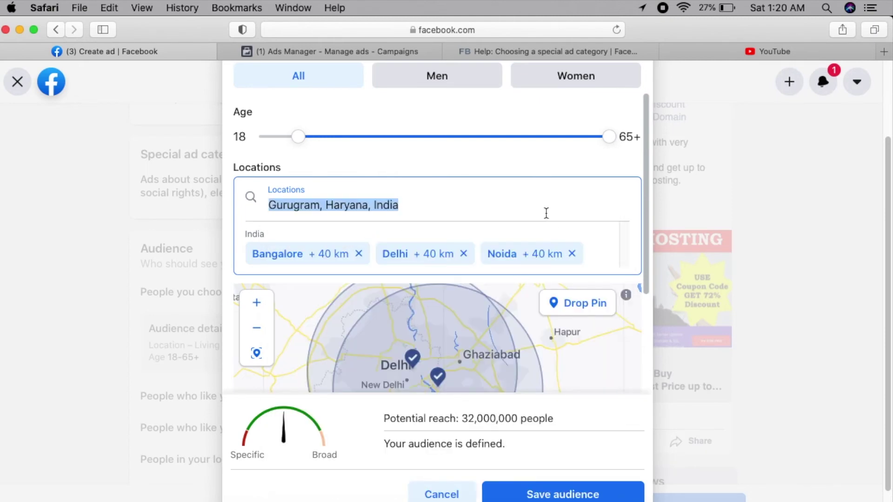
Widen the targeting radius around Gurugram to 80 km and check the audience's potential reach.
scroll(546, 213, down, 4)
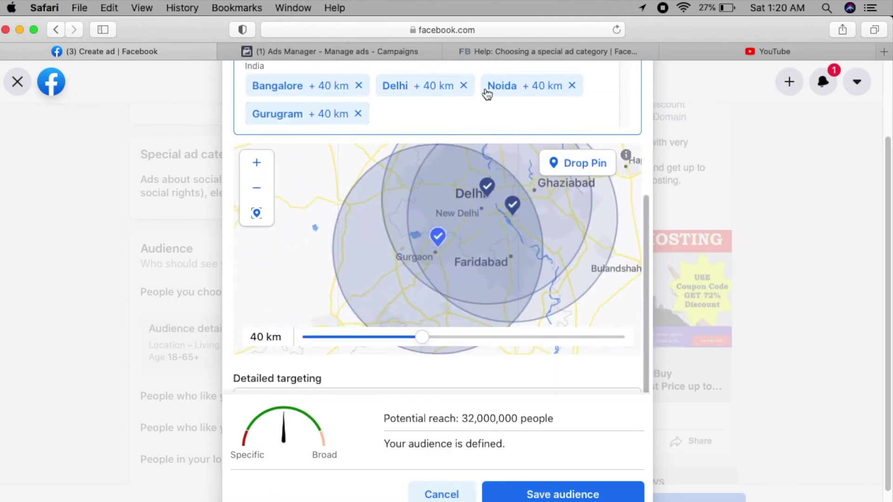
drag(647, 227, 654, 291)
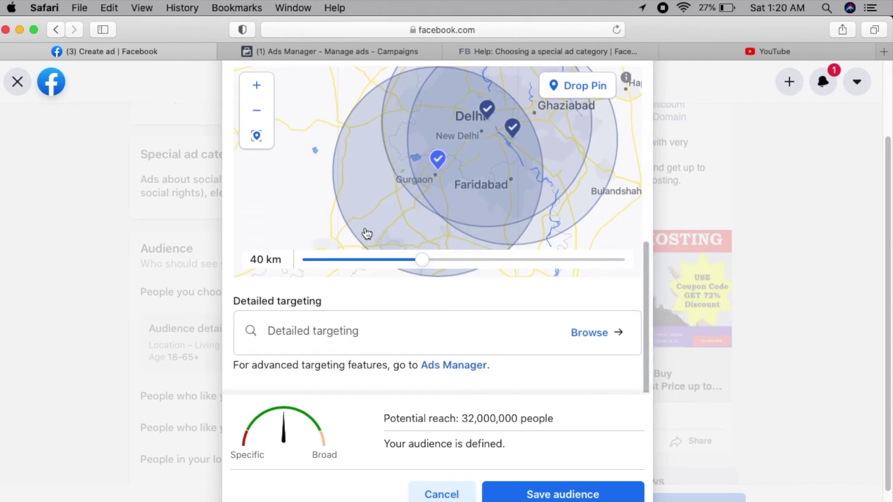
drag(423, 261, 541, 263)
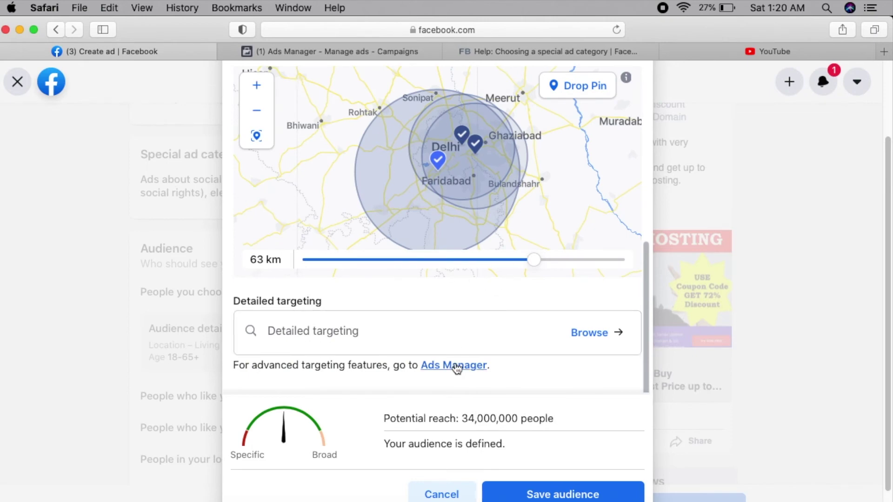
drag(534, 261, 630, 271)
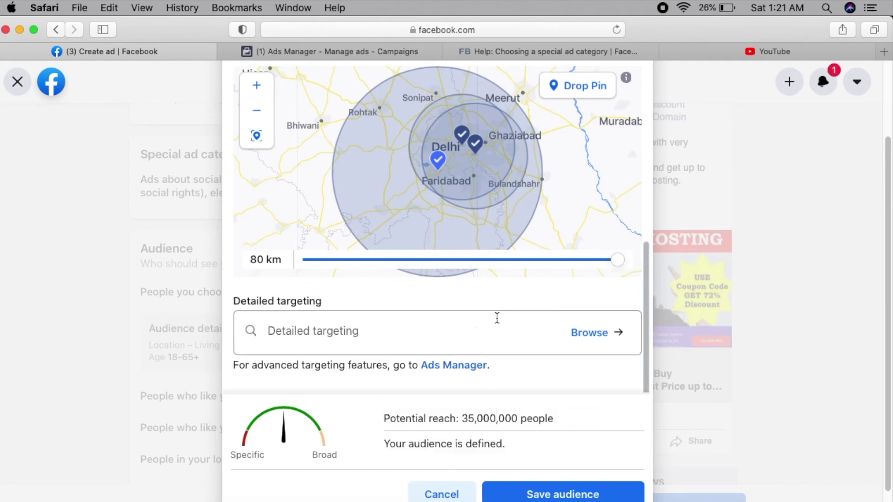
drag(646, 308, 645, 343)
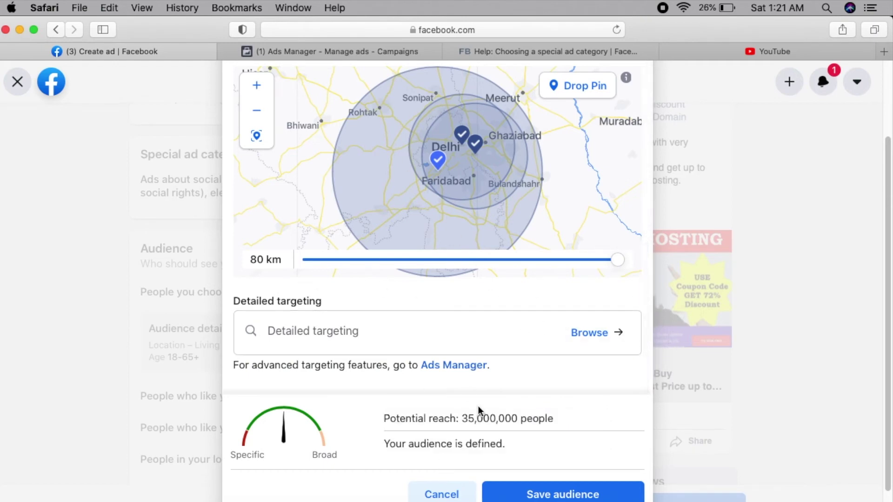
drag(459, 421, 524, 426)
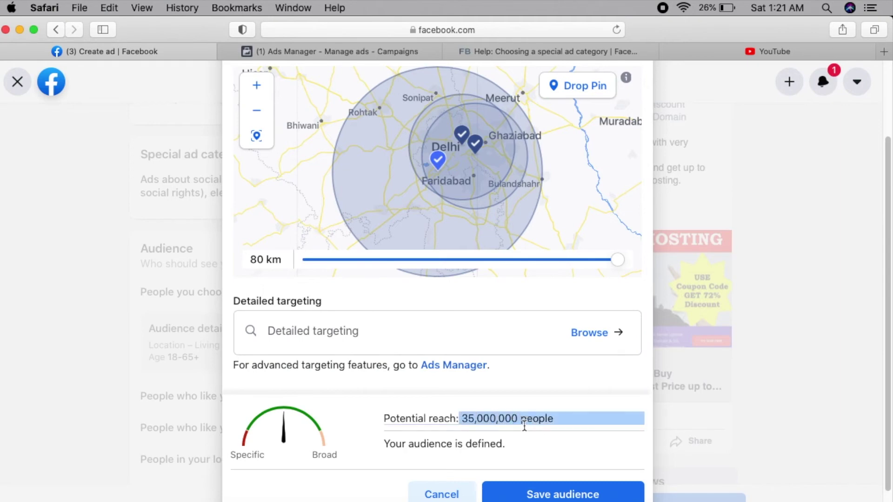
click(566, 394)
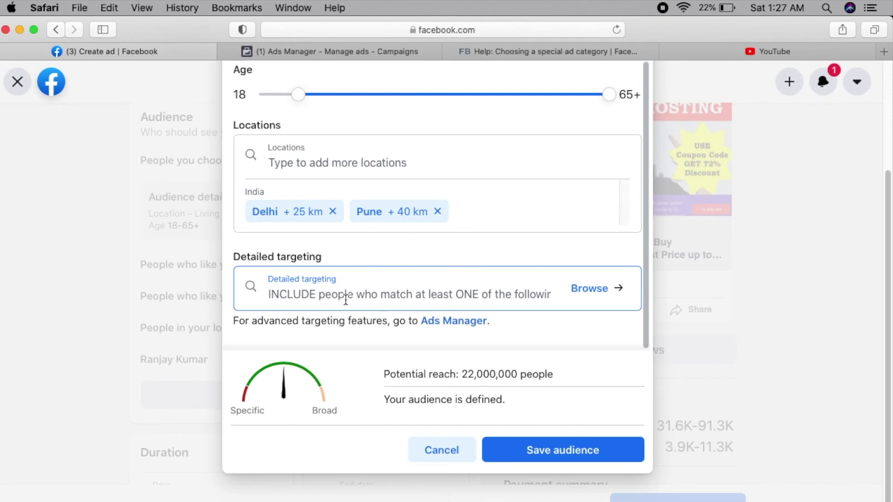
Search the detailed targeting for "hosting" and add the interest Web hosting.
click(324, 301)
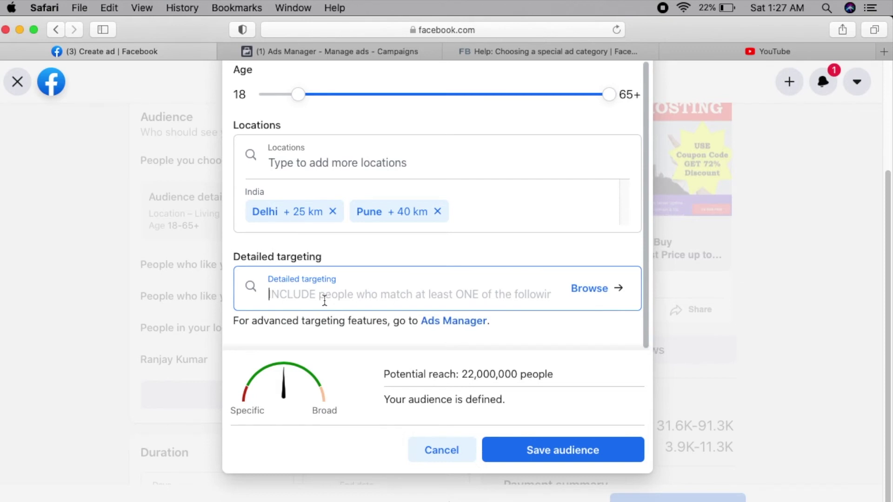
text(hosting)
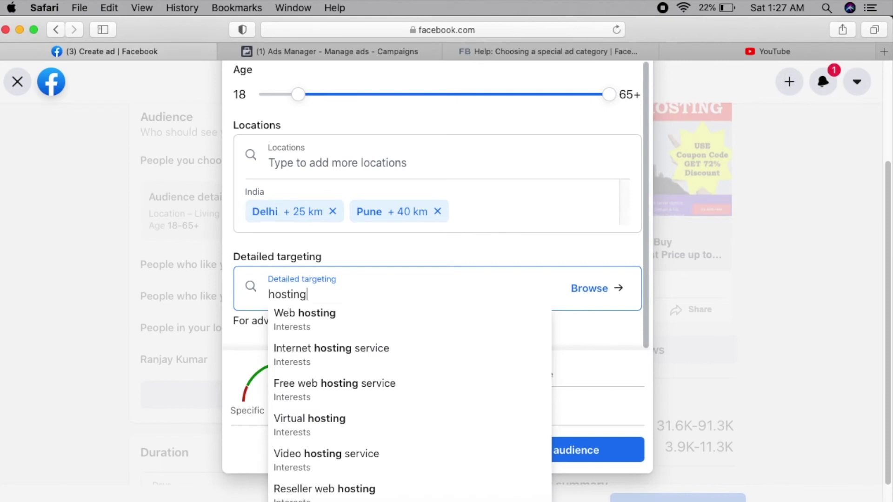
click(312, 330)
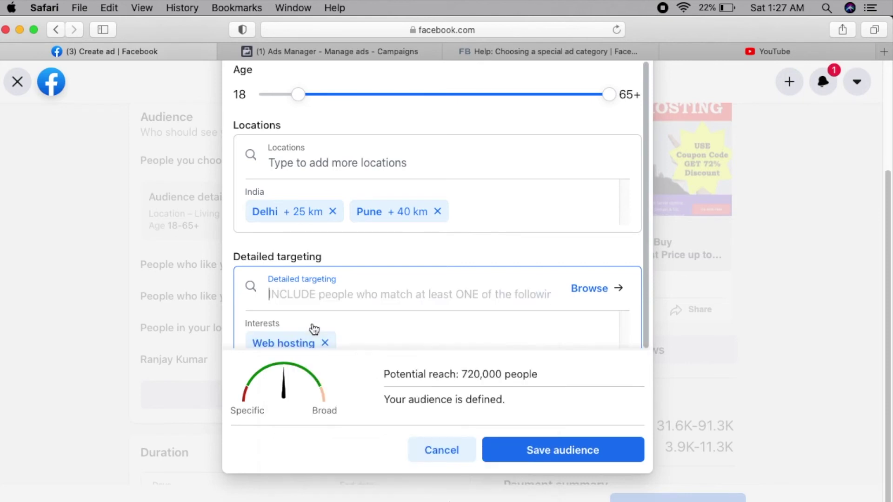
Search the detailed targeting for "hosting" again and add the interest Internet hosting service.
click(360, 301)
click(360, 301)
text(ho)
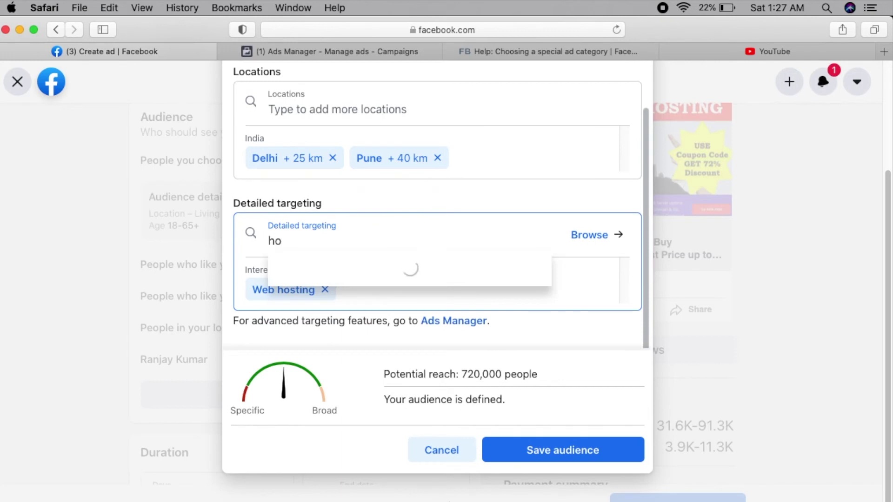
text(sting)
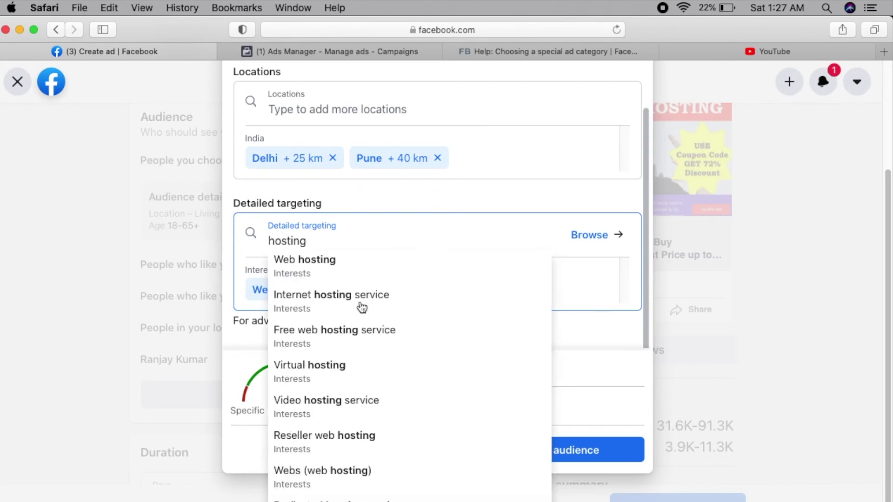
click(337, 307)
Add the interests Reseller web hosting and Domain name registrar to the detailed targeting by searching "hosting" and "domain".
click(342, 247)
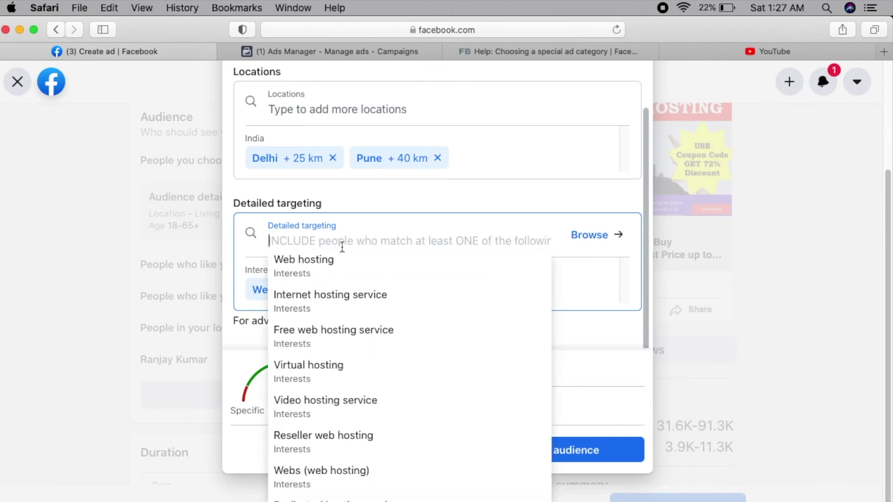
text(hosting)
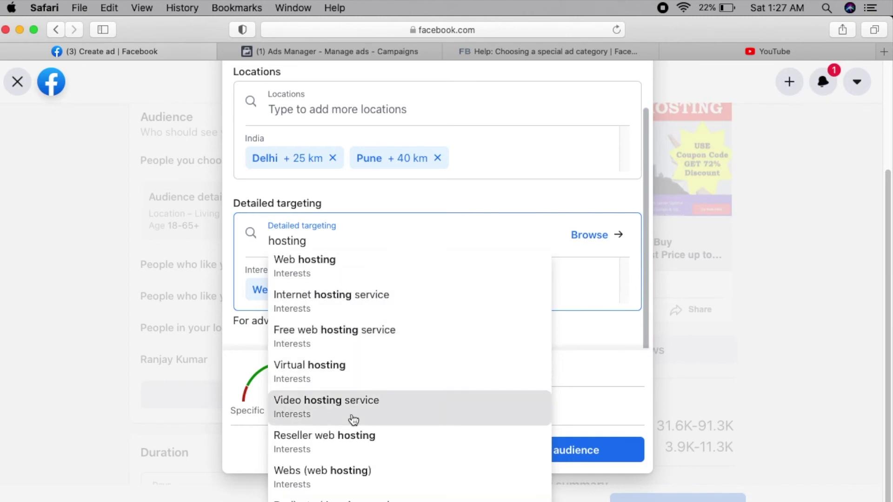
click(333, 435)
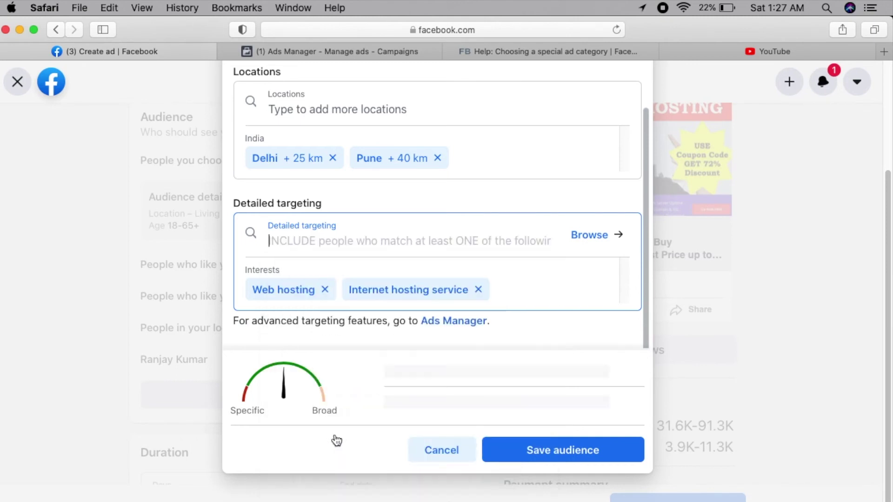
text(domain)
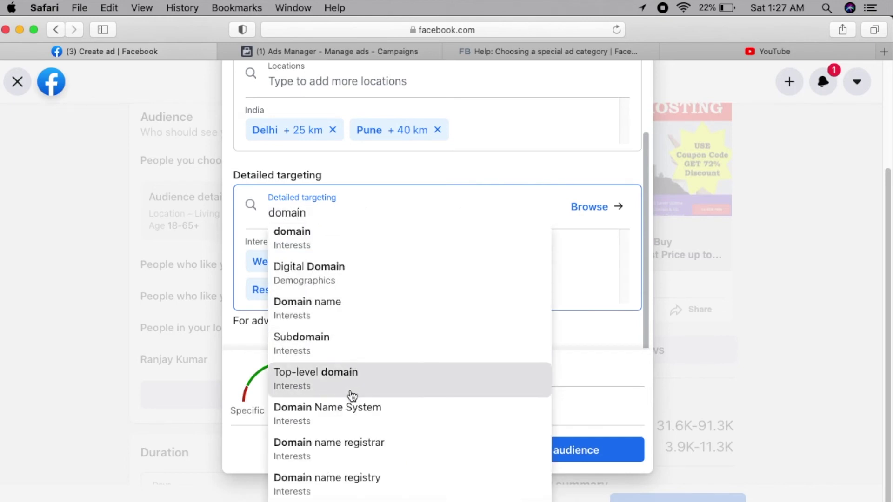
click(364, 446)
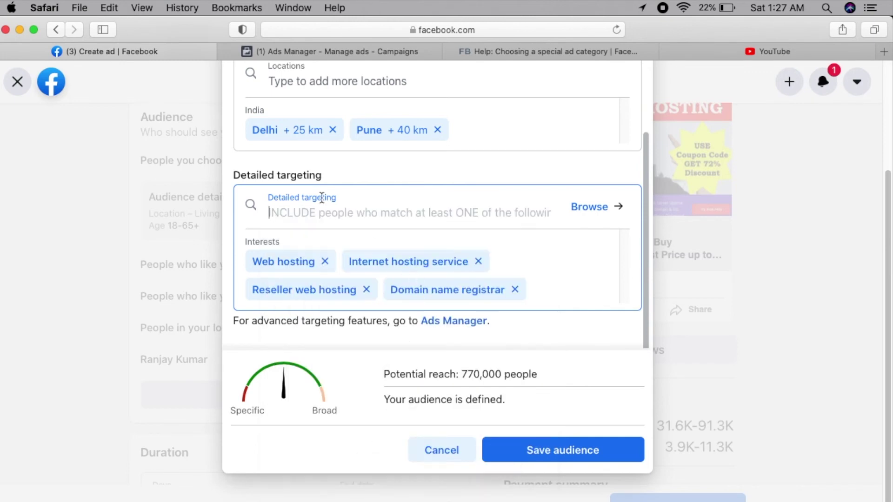
Search the detailed targeting for "domain" and add the demographic Digital Domain and the interest Domain name.
text(domain)
click(319, 272)
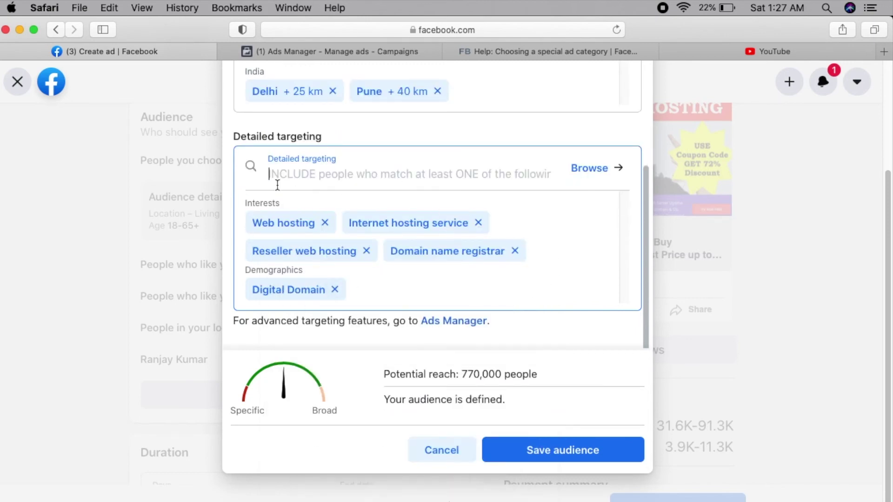
click(339, 180)
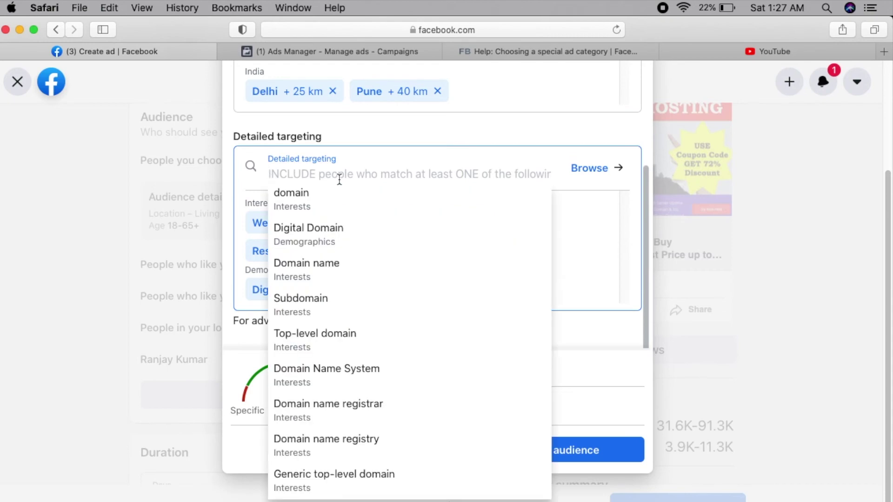
text(domain)
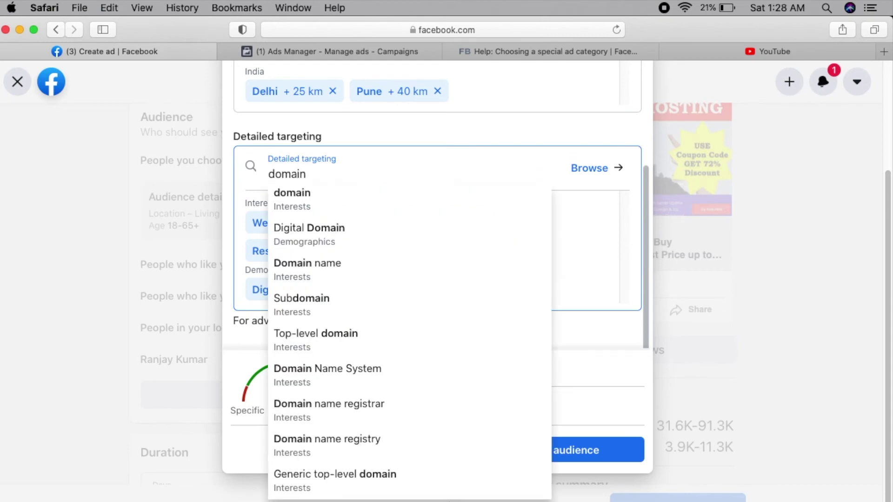
click(329, 404)
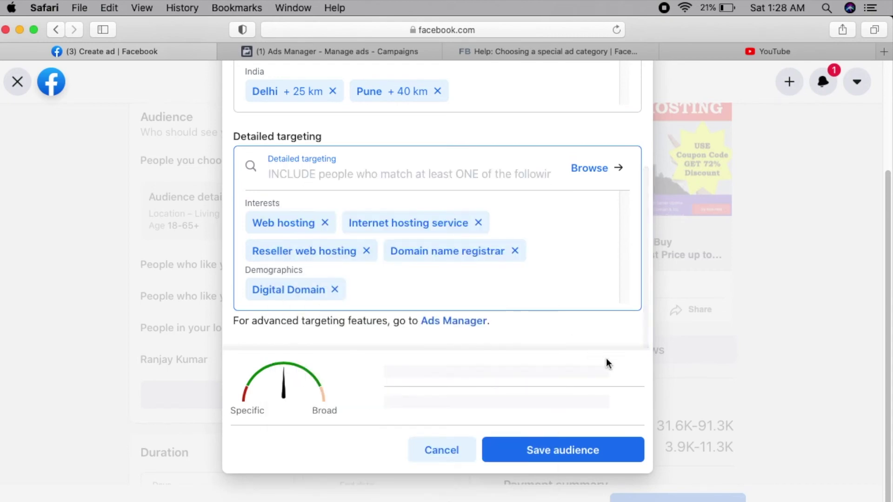
Search the detailed targeting for "digital" and add the interest Digital marketing.
text(d)
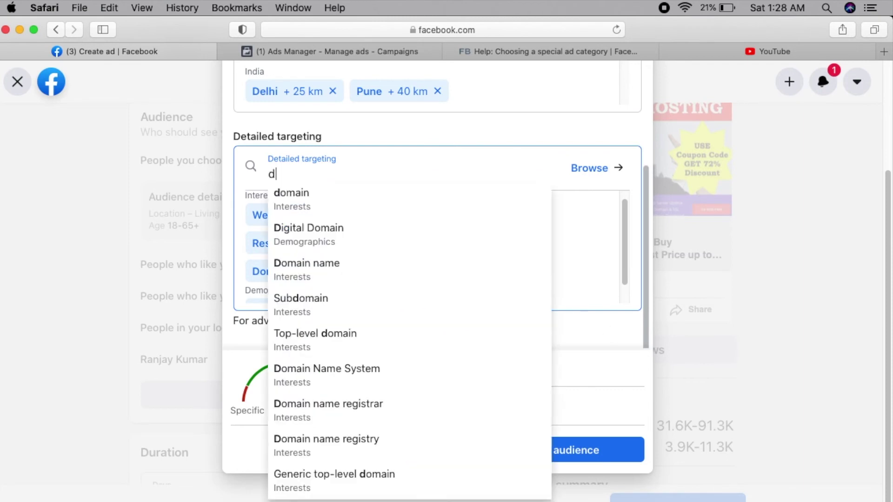
text(igital)
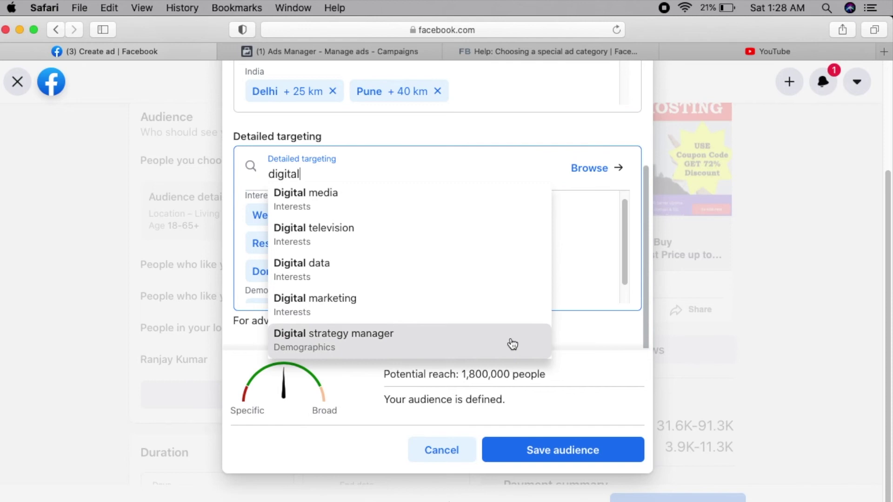
click(464, 309)
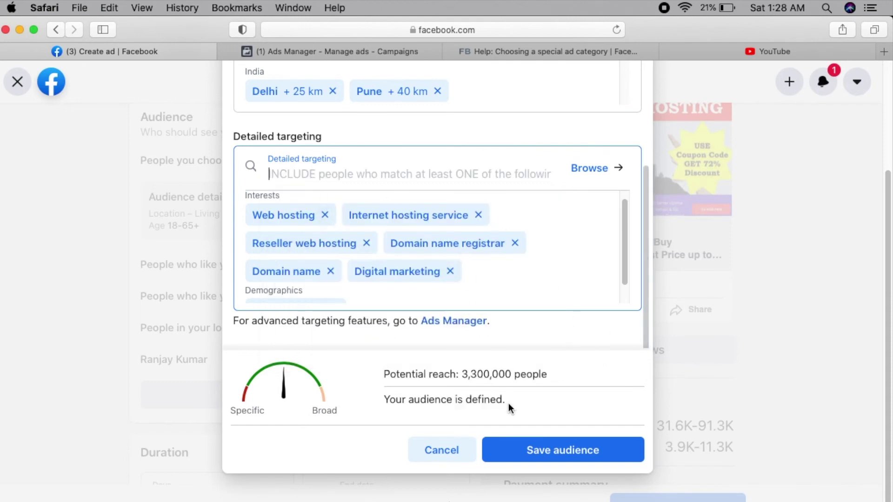
Review the selected interests and demographics and save the audience.
drag(626, 229, 625, 267)
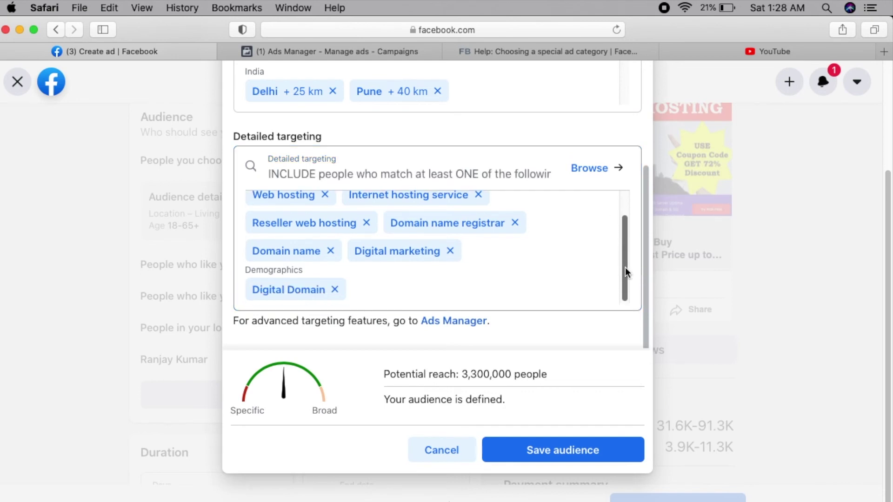
click(578, 448)
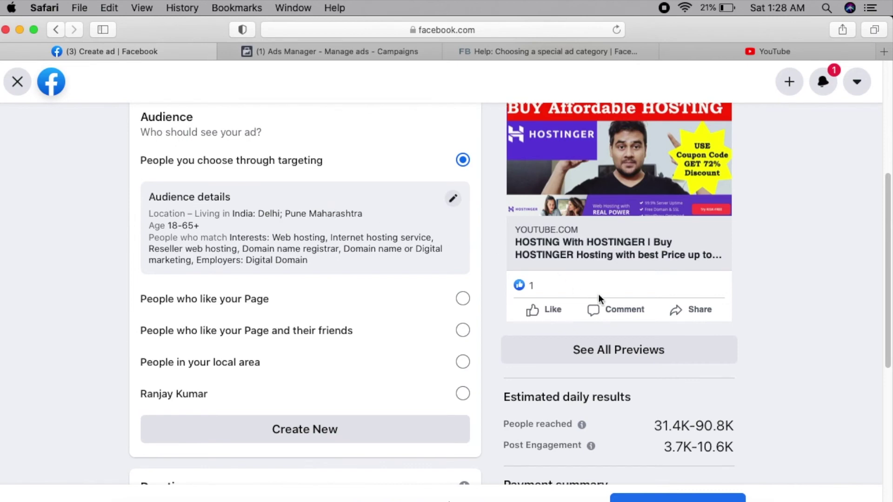
mouse_move(886, 199)
mouse_down()
mouse_move(878, 303)
mouse_move(887, 189)
mouse_up()
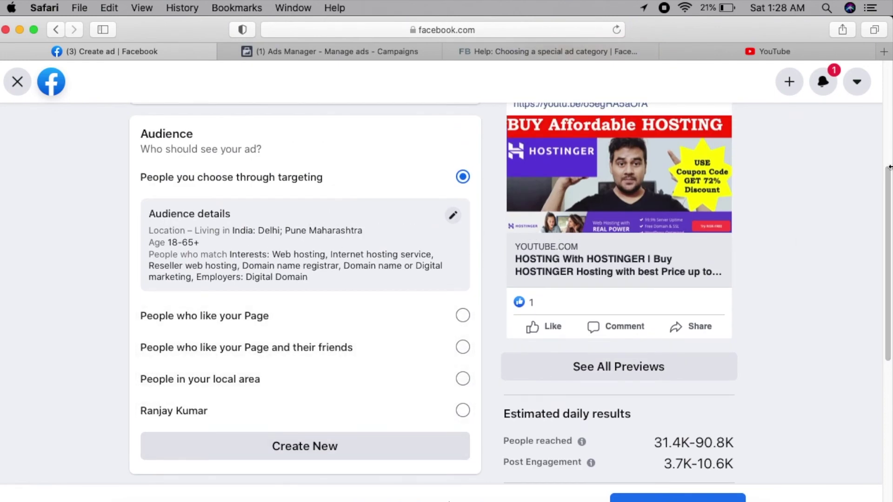
Lower the ad's total budget to $5.00 and check the estimated number of people reached per day.
drag(887, 178, 889, 281)
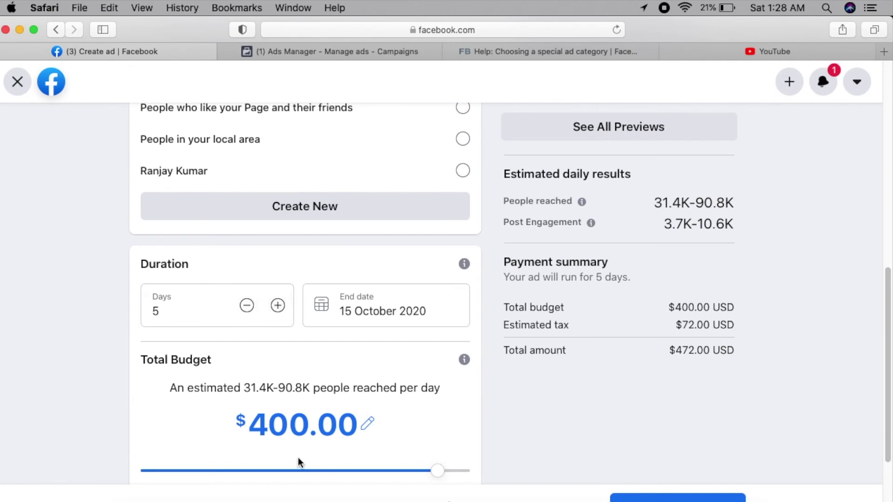
click(208, 471)
drag(209, 476, 197, 475)
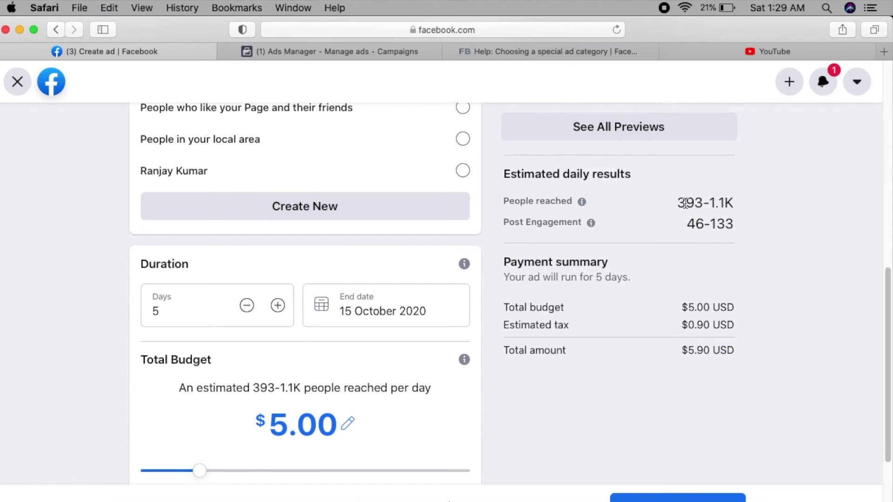
drag(678, 202, 749, 203)
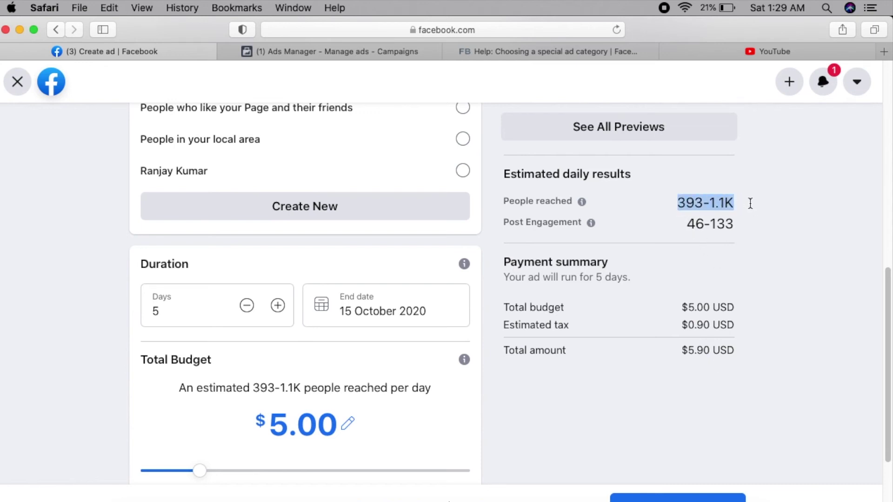
click(774, 215)
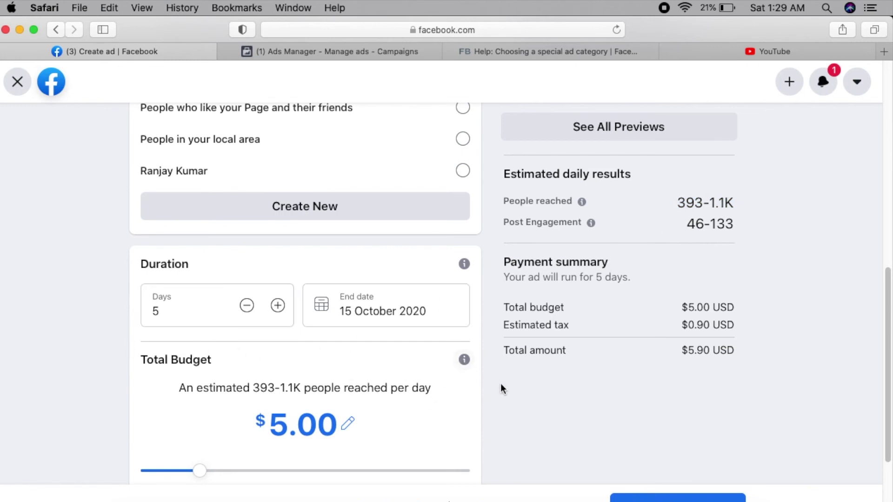
Exclude Instagram from the ad's placements so that it runs on Facebook only.
drag(888, 297, 888, 382)
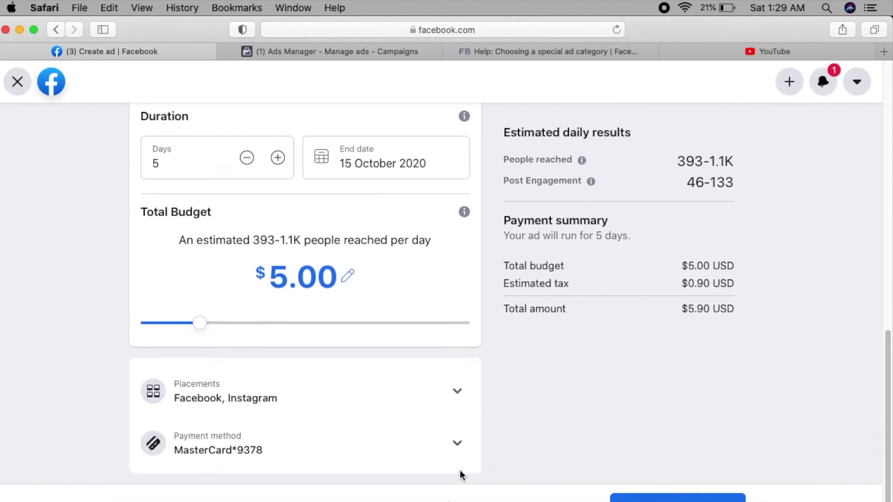
click(454, 393)
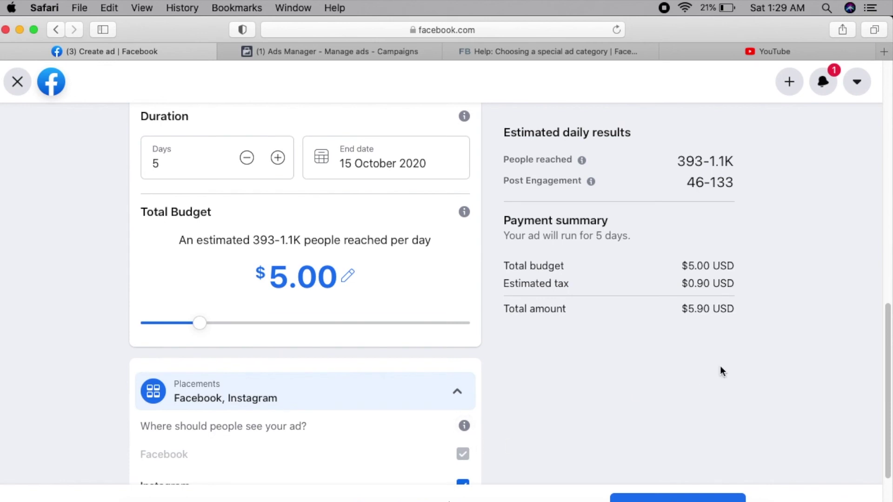
drag(886, 344, 886, 391)
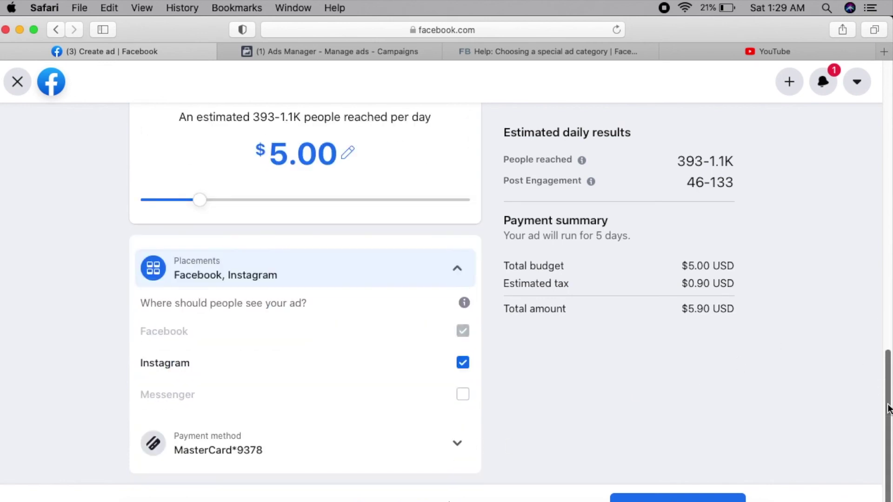
click(463, 363)
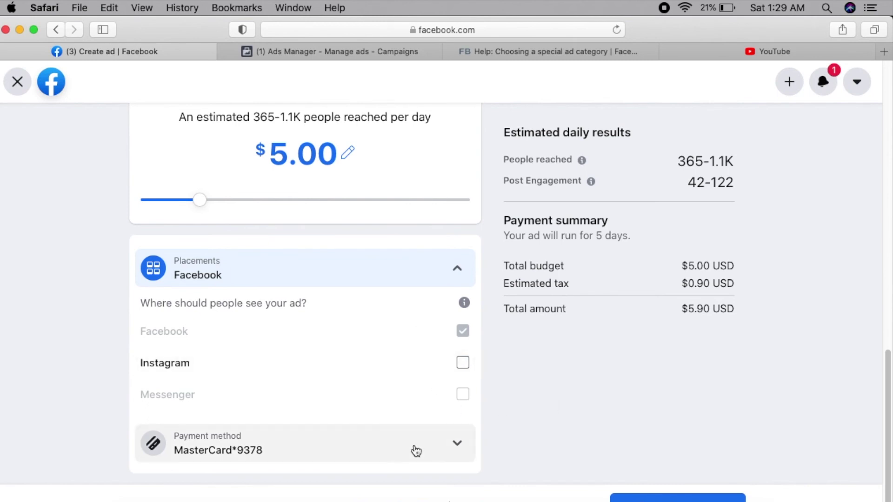
Expand the payment method details and review the card selected for the ad.
click(459, 447)
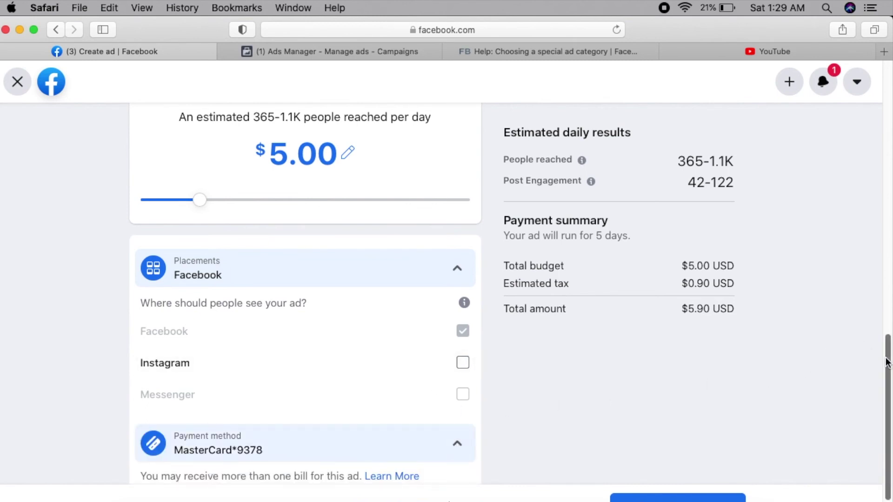
drag(886, 363, 881, 397)
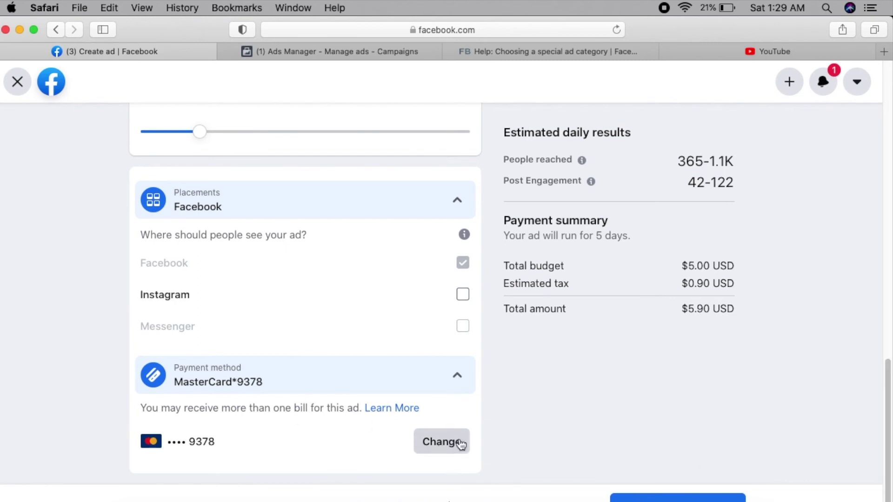
mouse_move(883, 409)
mouse_down()
mouse_move(879, 361)
mouse_move(883, 414)
mouse_up()
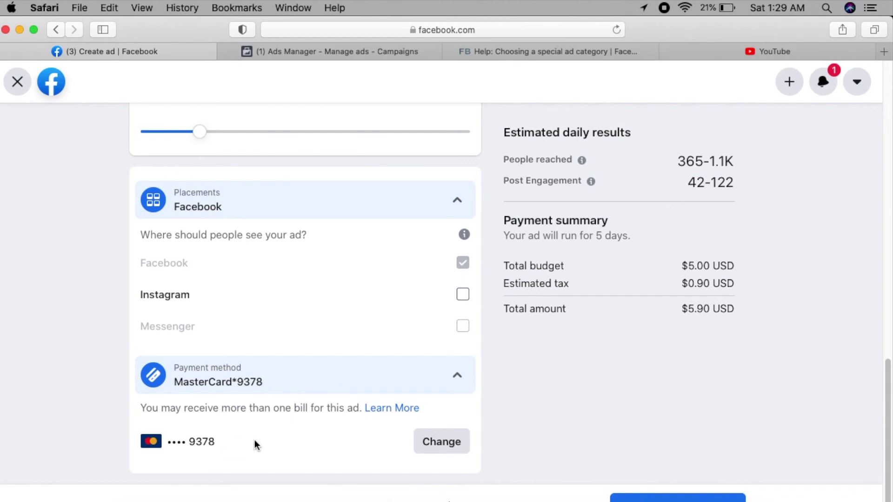
drag(887, 386, 869, 408)
Check the total amount in the payment summary and submit the ad.
drag(687, 309, 787, 334)
click(737, 399)
click(698, 497)
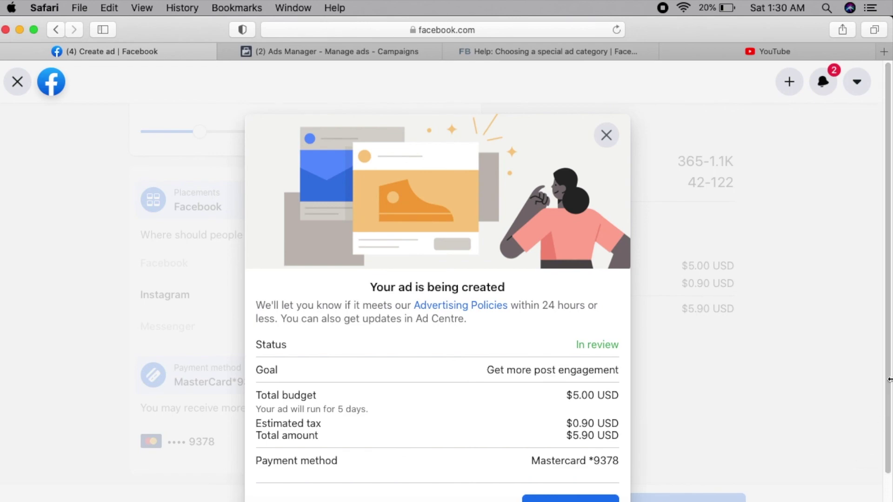
Review the created ad's summary and status, and continue to Ad Centre.
drag(884, 362, 883, 413)
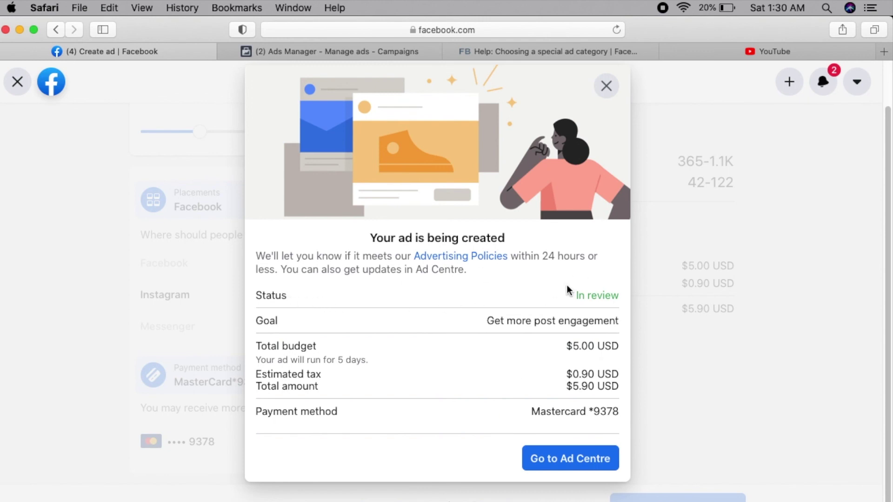
drag(575, 296, 623, 297)
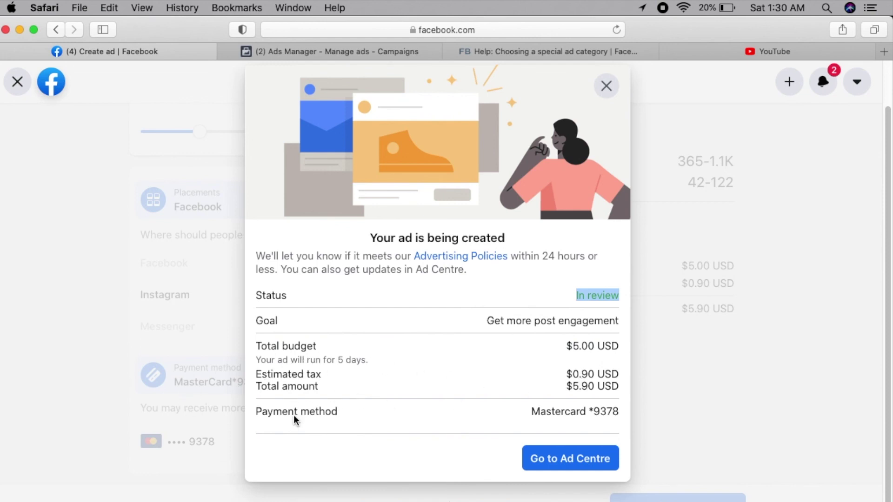
click(579, 456)
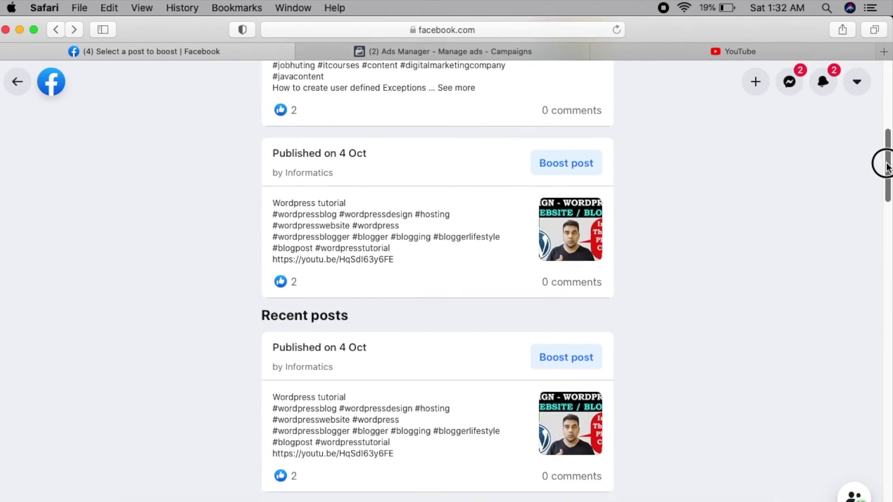
drag(878, 160, 869, 328)
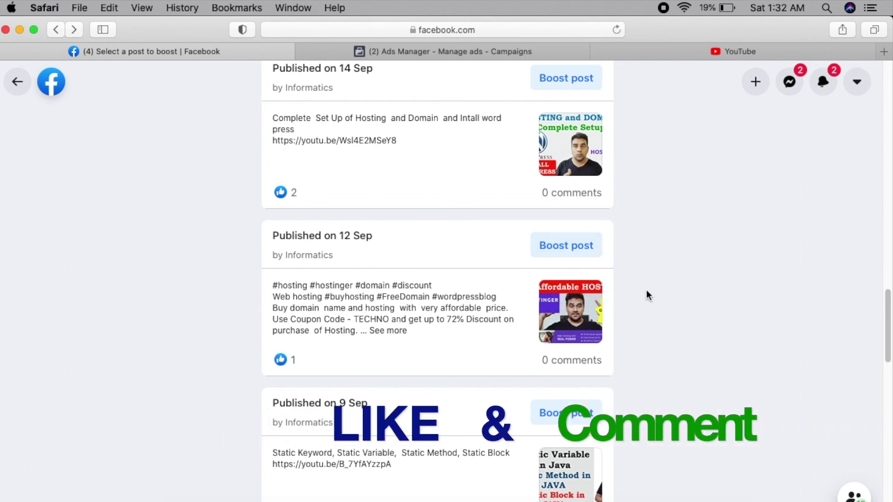
drag(888, 329, 879, 88)
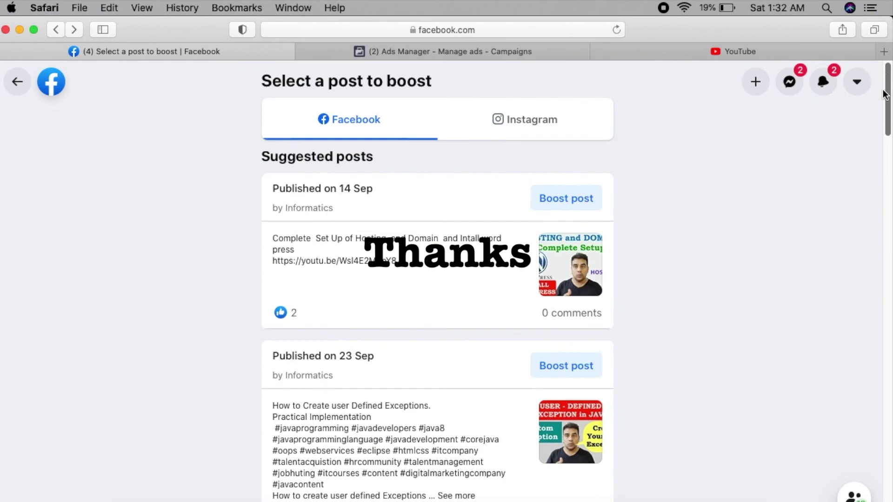